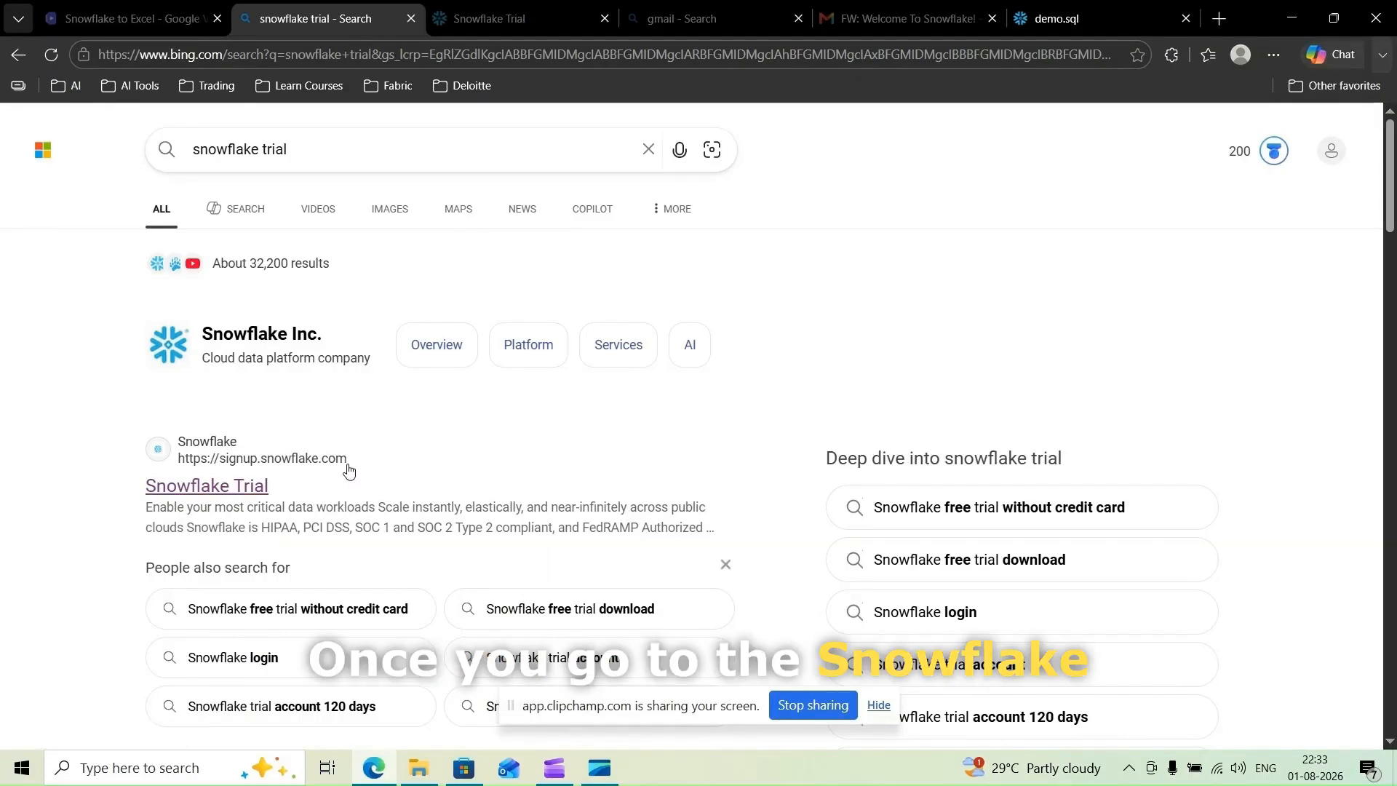
# Step: Review both pages of the Snowflake trial sign-up form, covering contact details, sign-up reason, edition, cloud provider and region
pyautogui.click(528, 20)
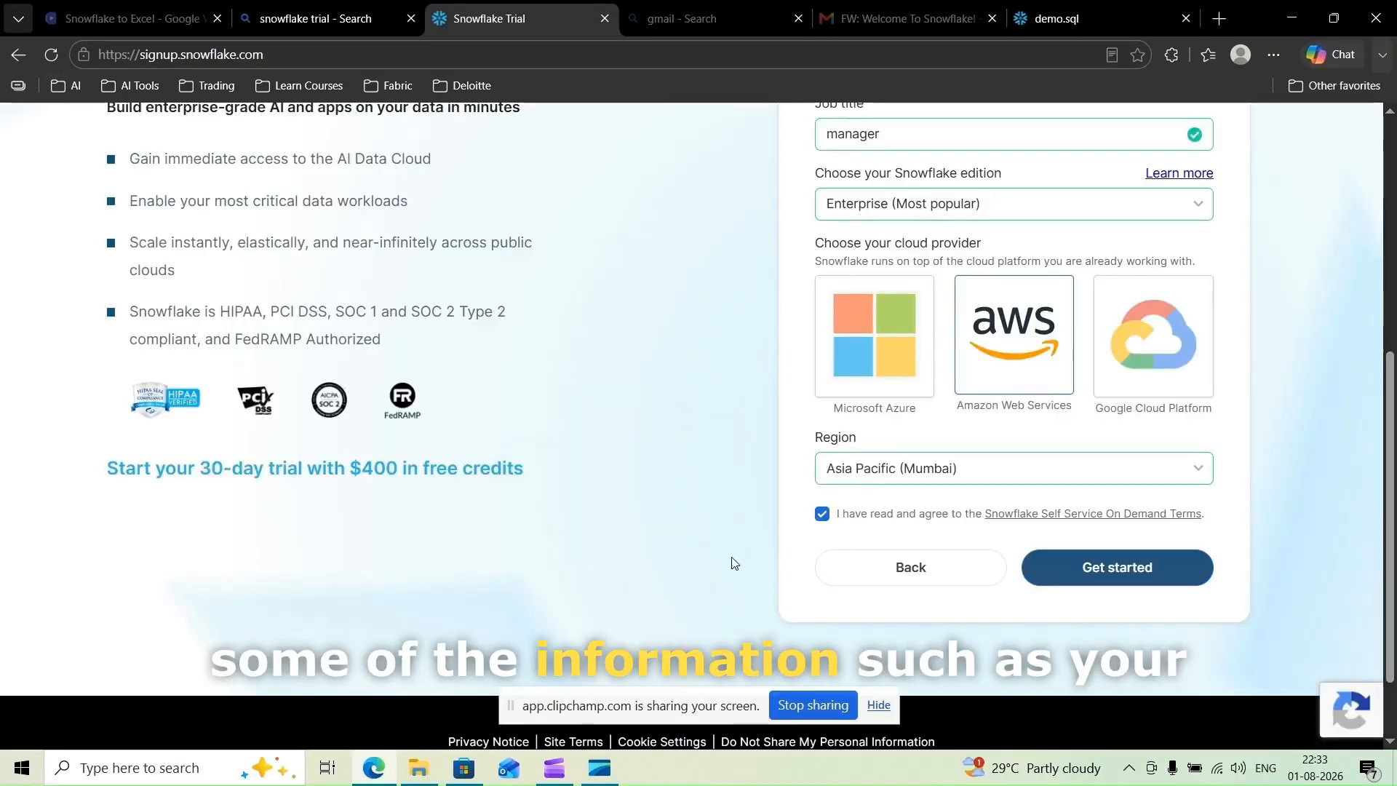
pyautogui.click(906, 569)
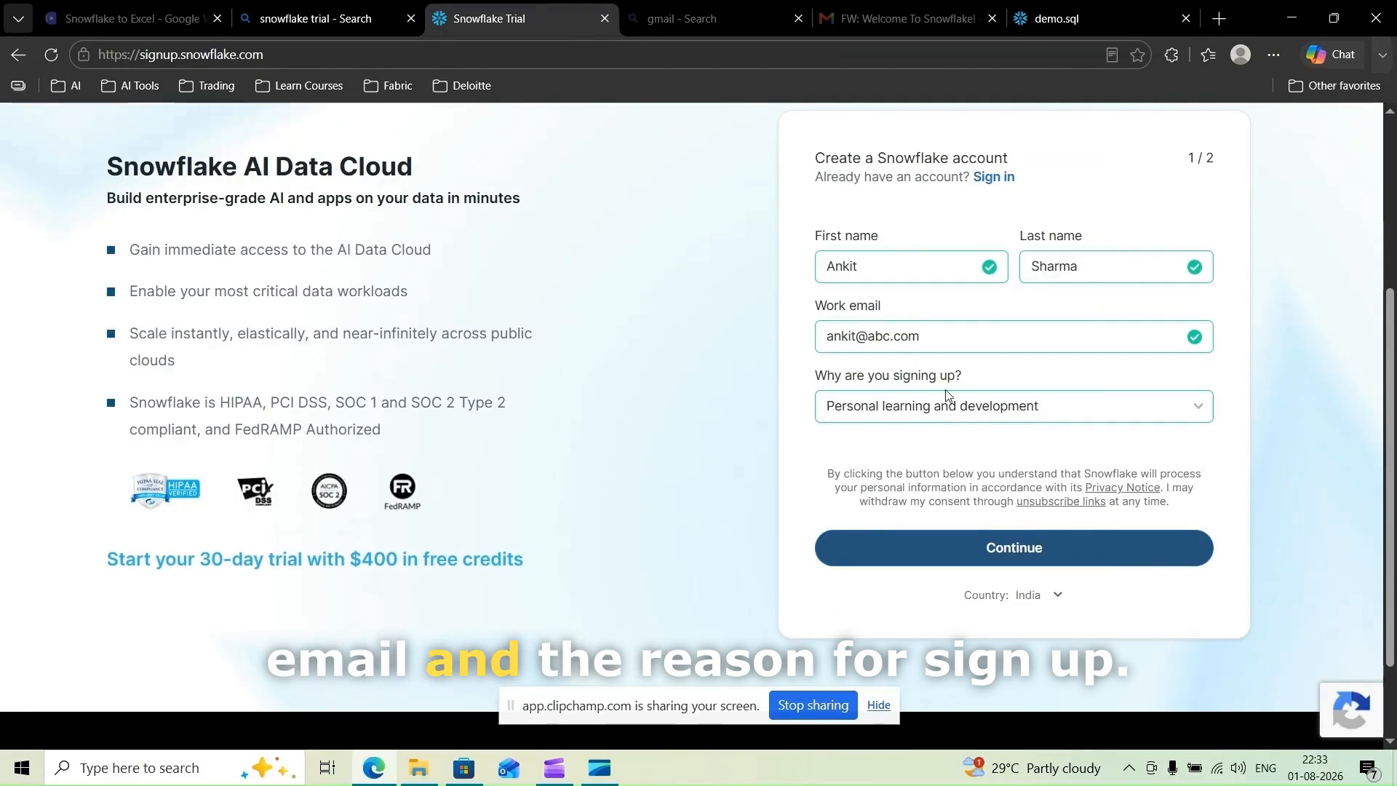
pyautogui.click(1068, 556)
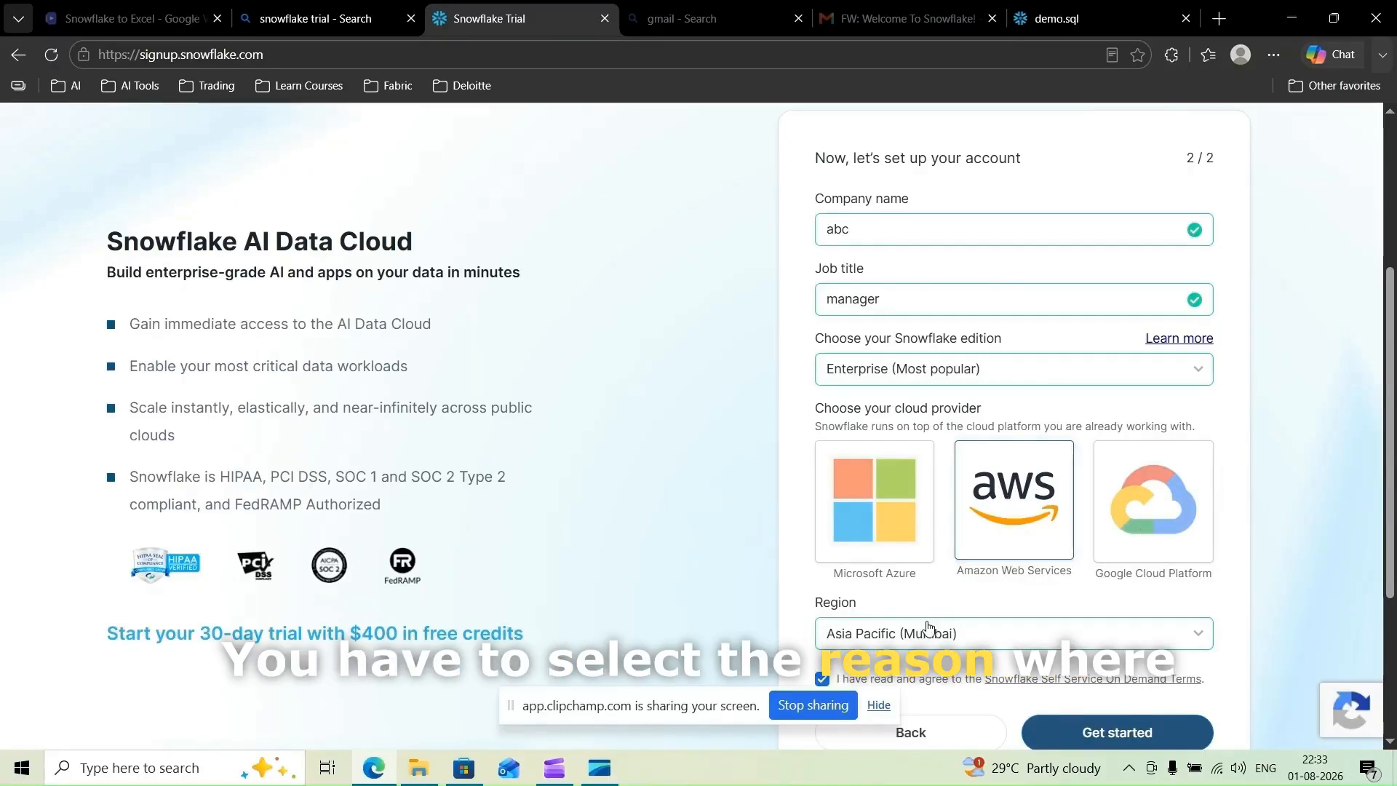
pyautogui.scroll(-1, 994, 638)
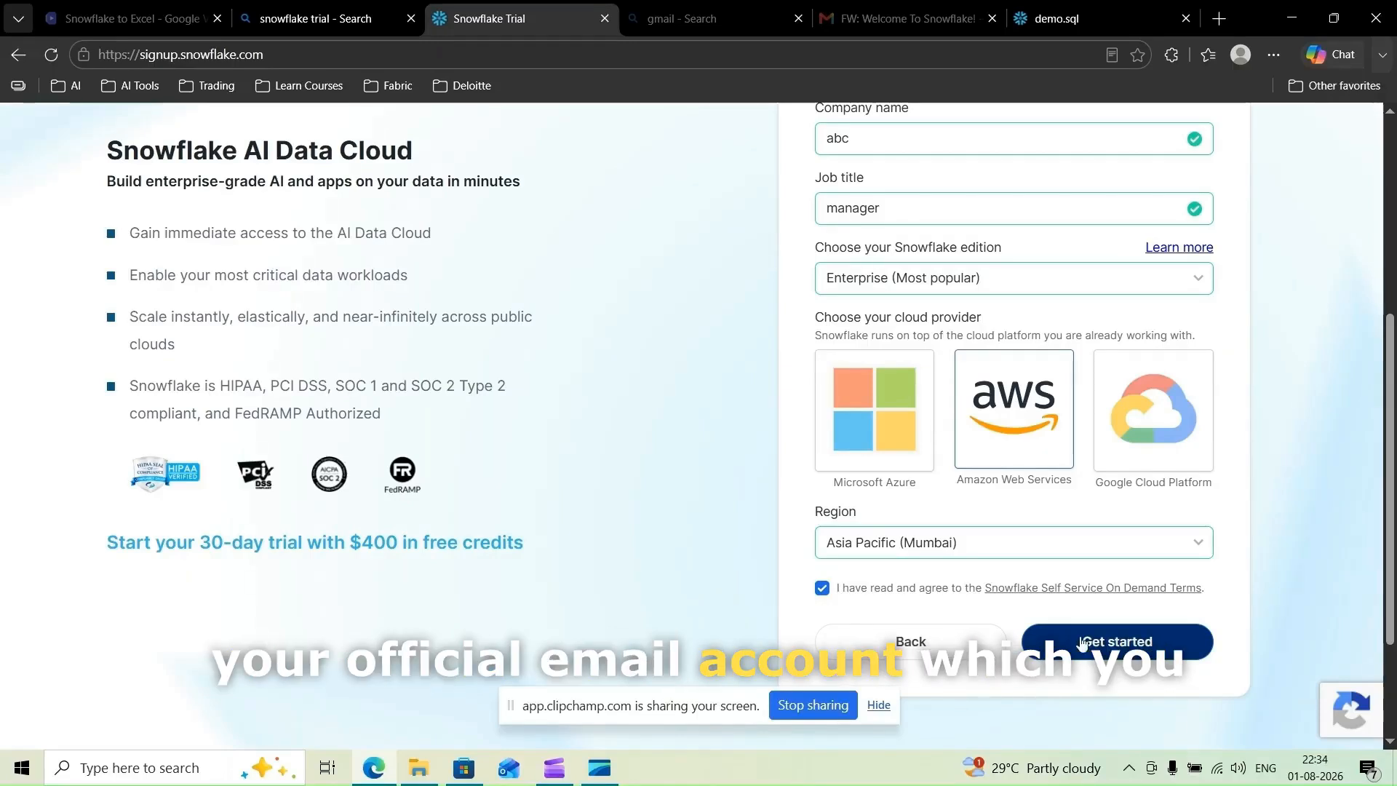
pyautogui.click(939, 641)
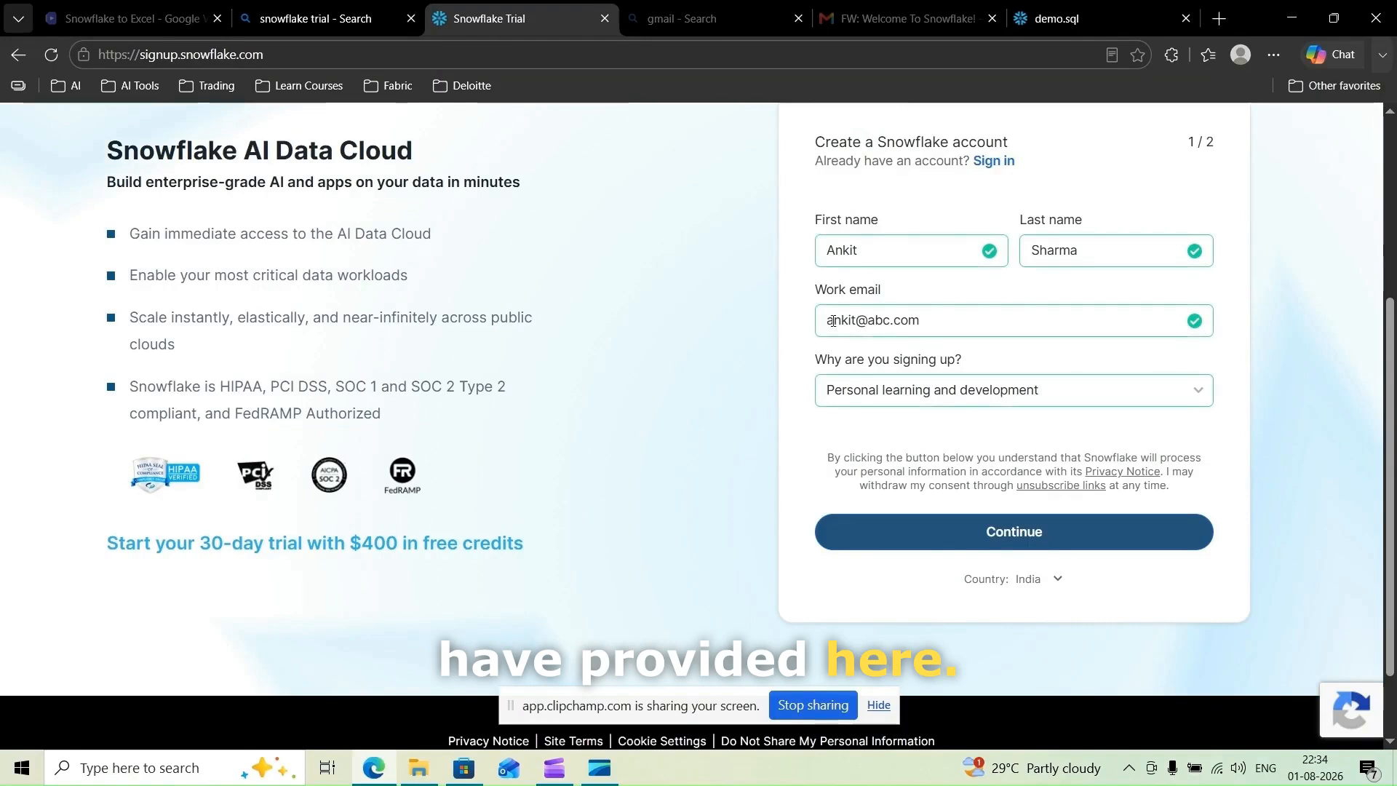
# Step: Log in to Snowflake from the account activation email in Gmail and show the options for creating new items
pyautogui.click(874, 22)
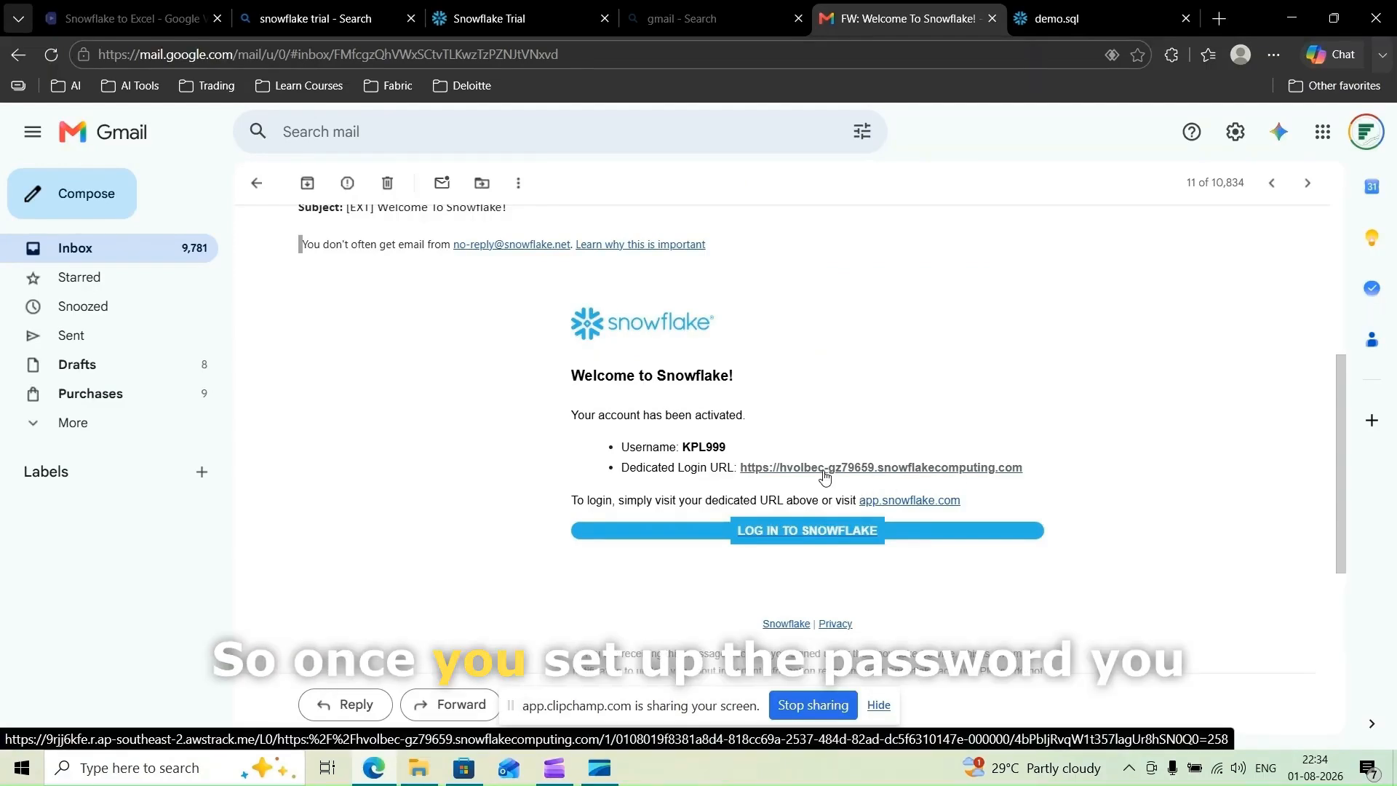
pyautogui.click(808, 536)
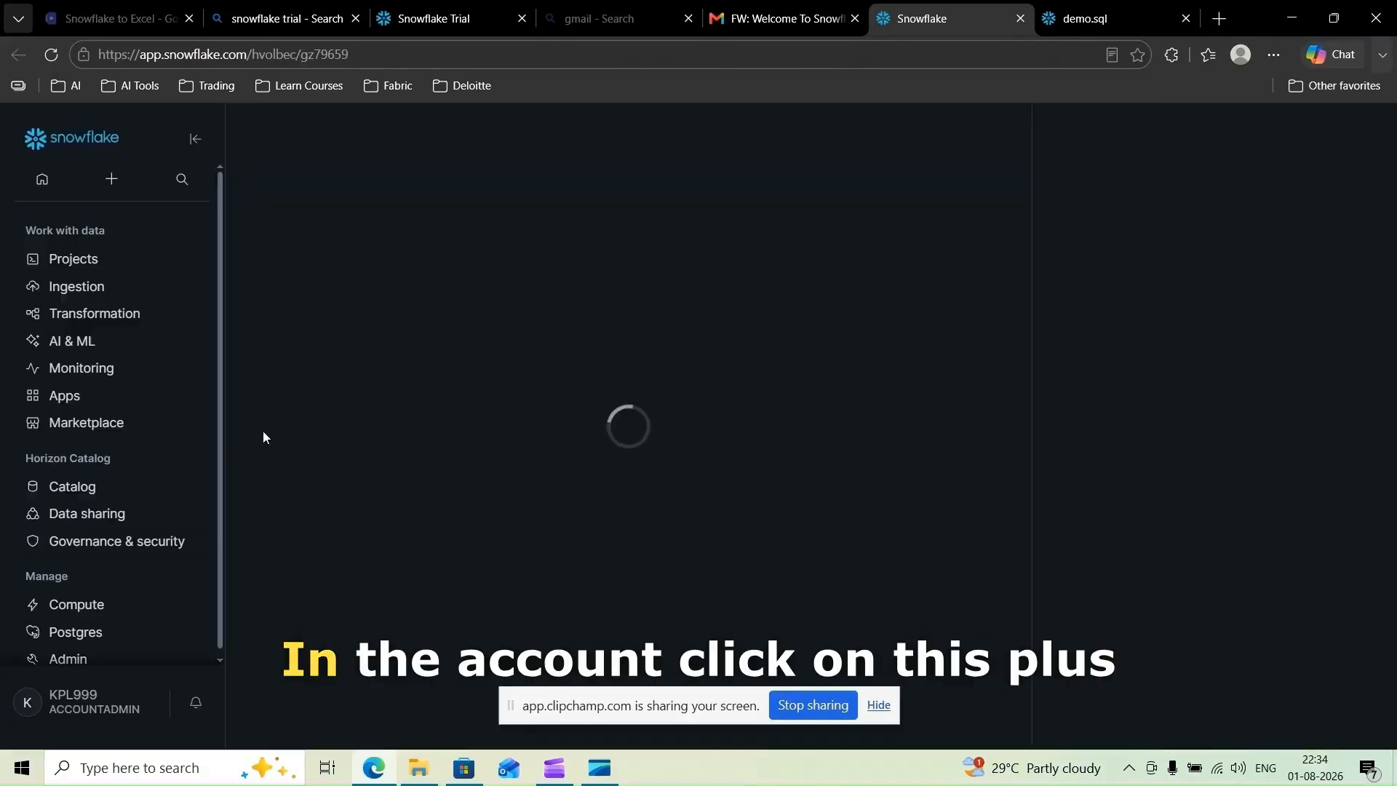
pyautogui.click(113, 182)
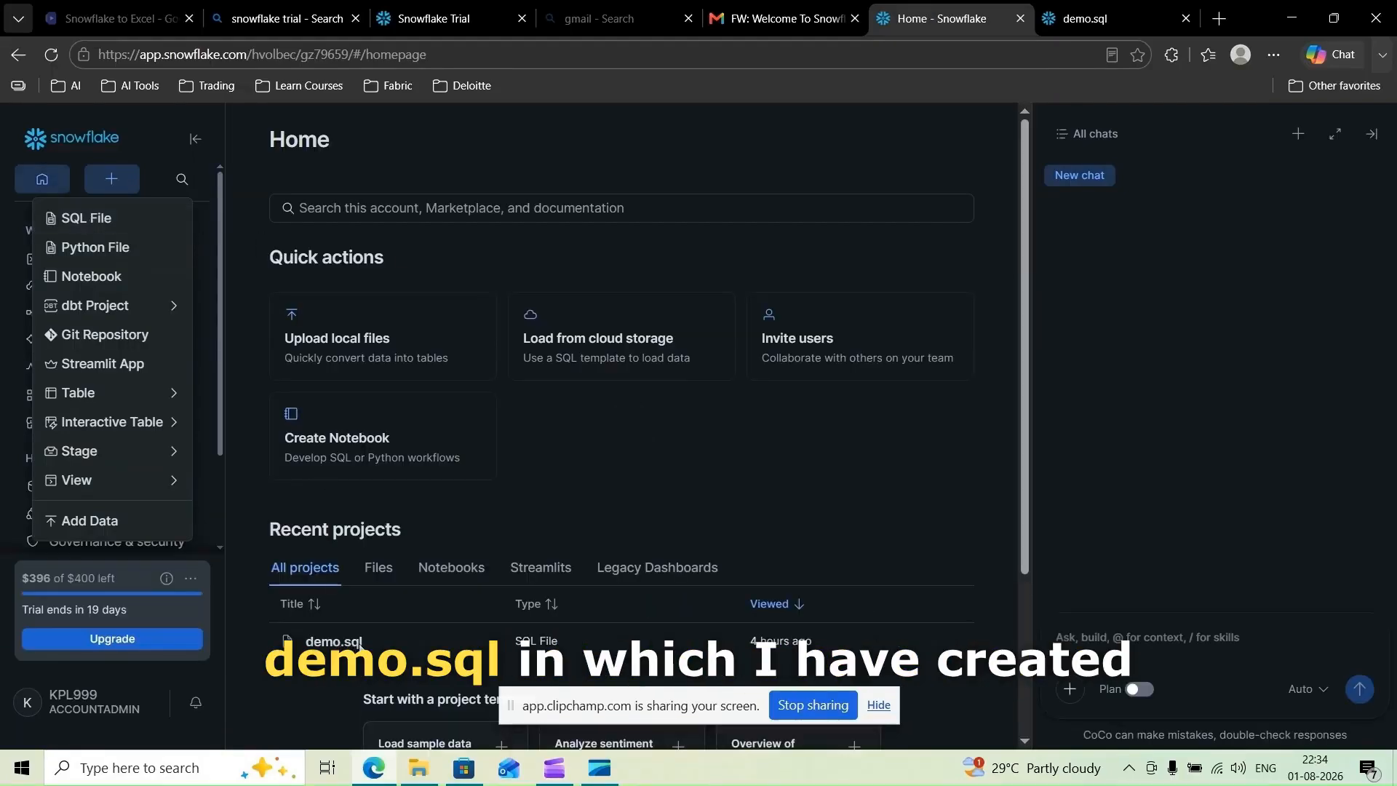
# Step: Open demo.sql from the recent projects and examine its statements for the warehouse, database, schema and SALES_DATA table
pyautogui.click(343, 648)
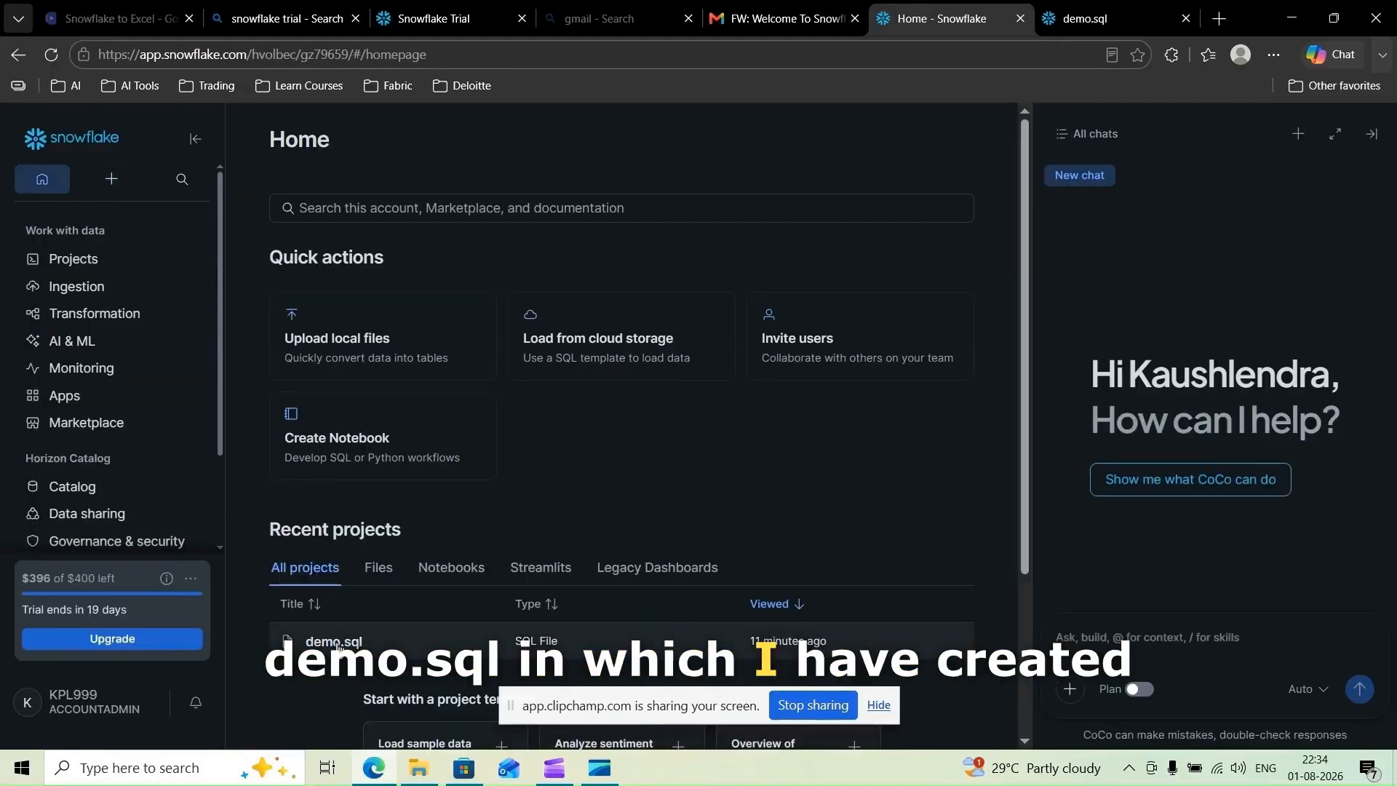
pyautogui.click(342, 646)
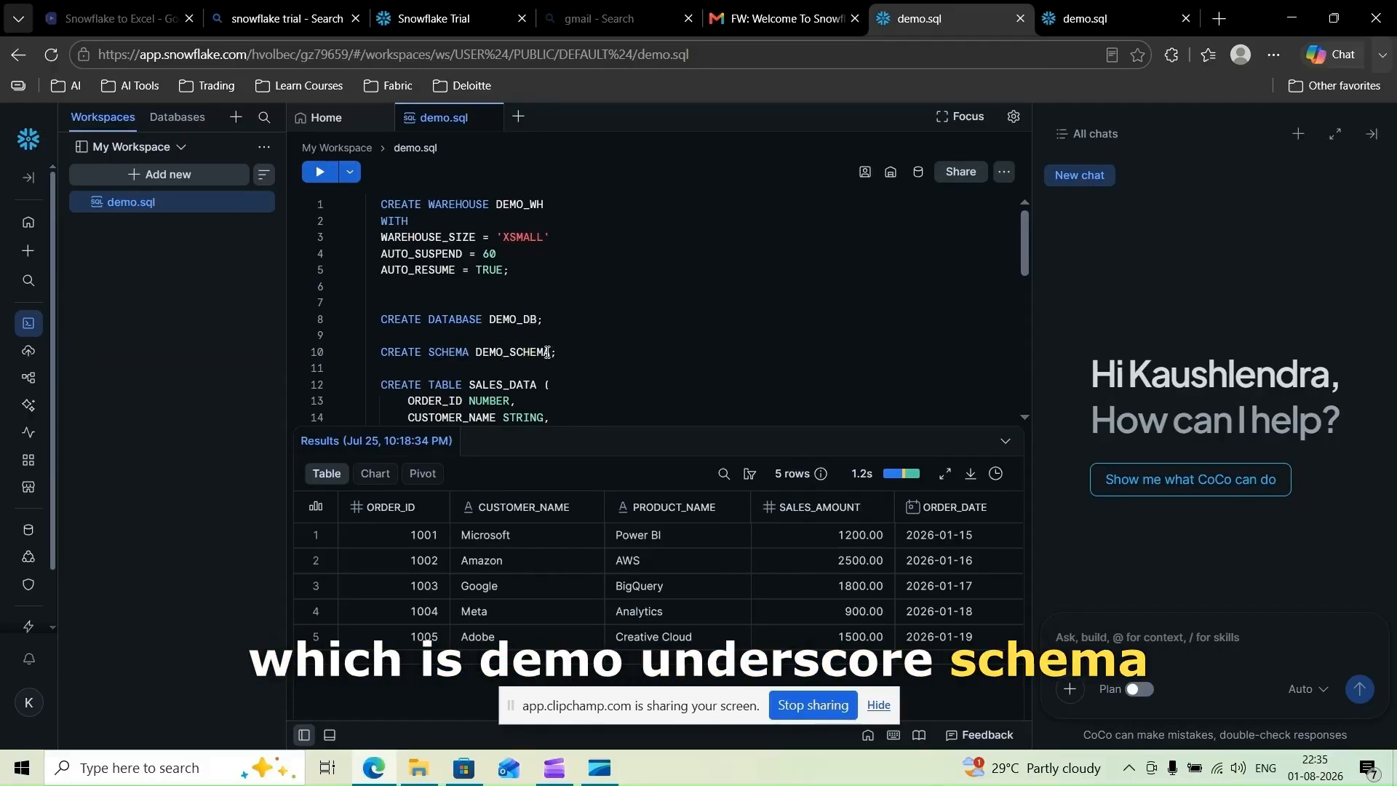
pyautogui.scroll(-2, 481, 292)
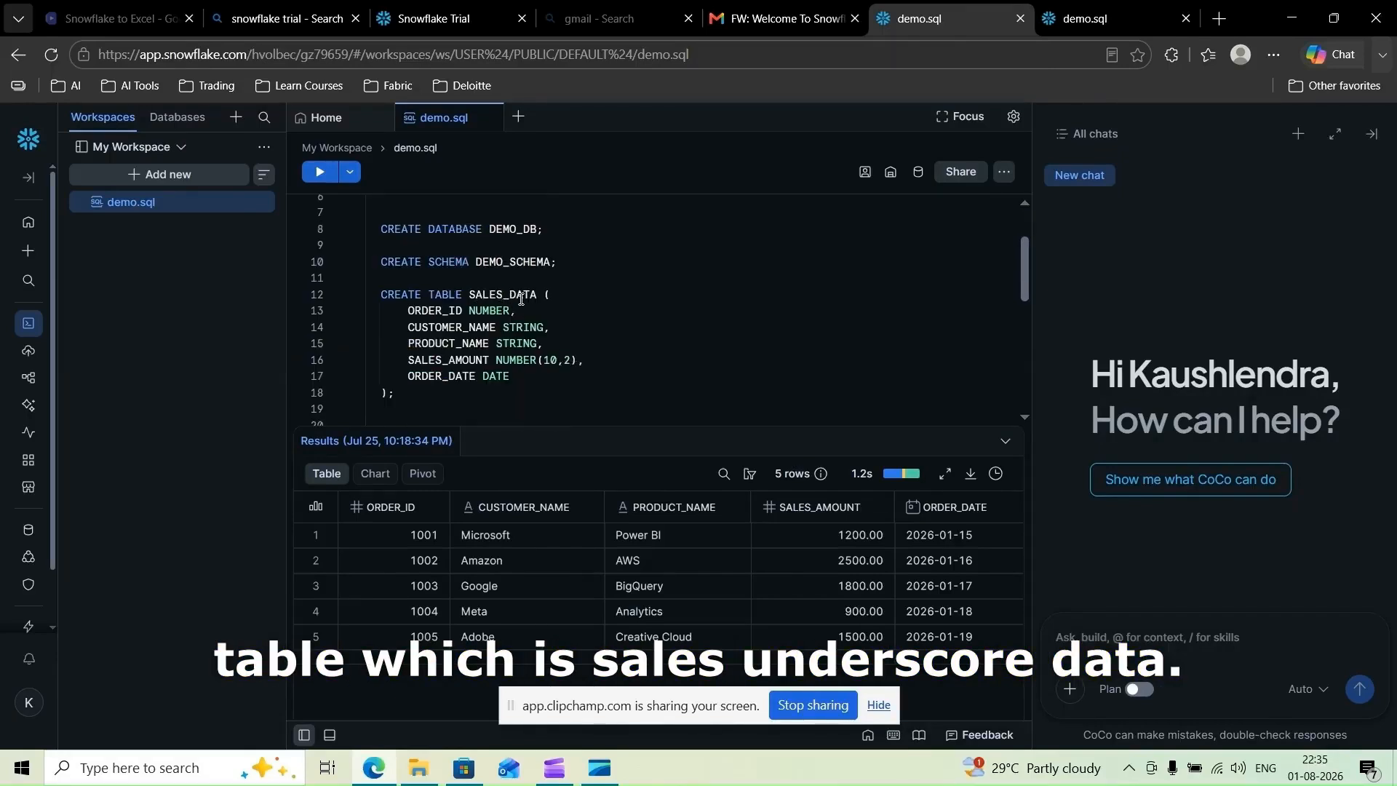
pyautogui.scroll(-4, 538, 328)
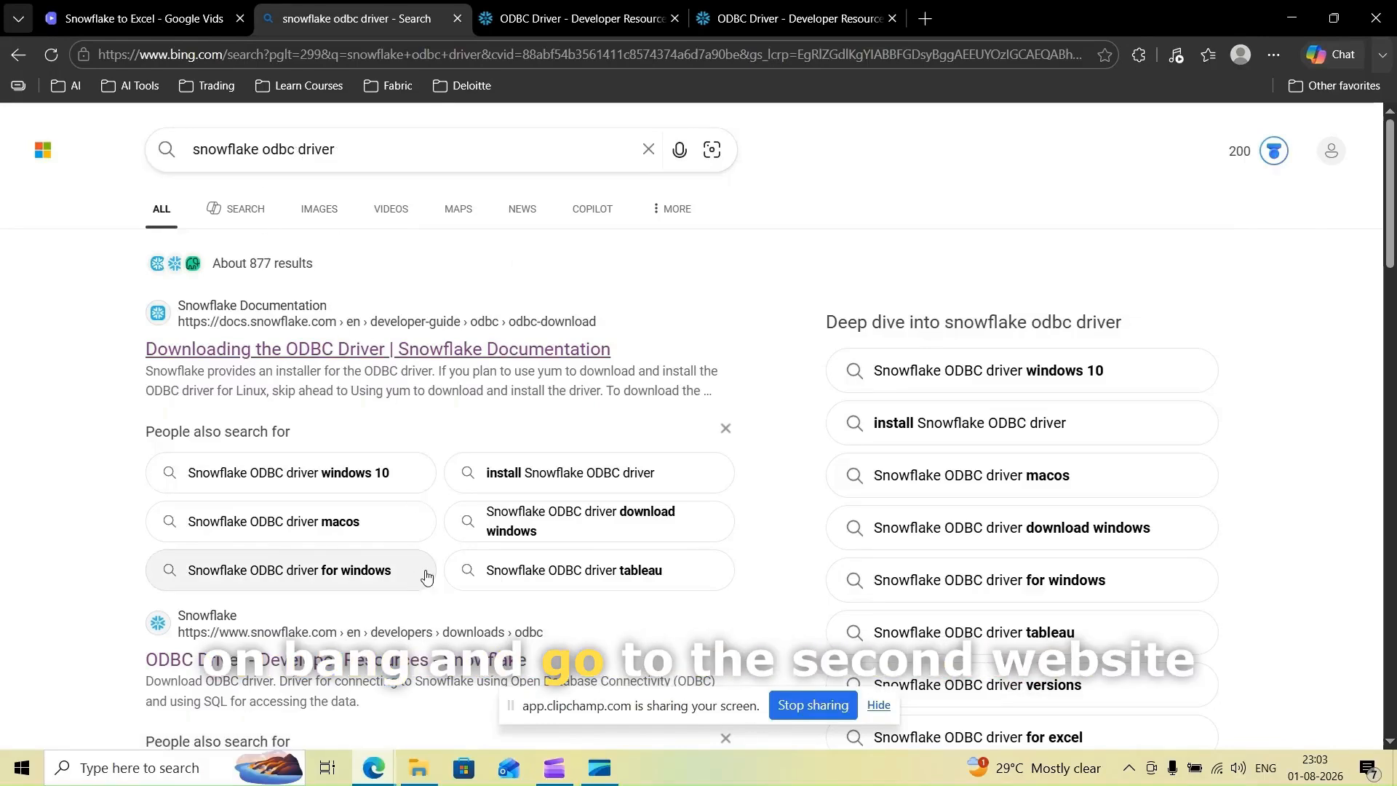
# Step: Go to Snowflake's ODBC Driver download page and download the latest ODBC version for Windows
pyautogui.scroll(-1, 426, 577)
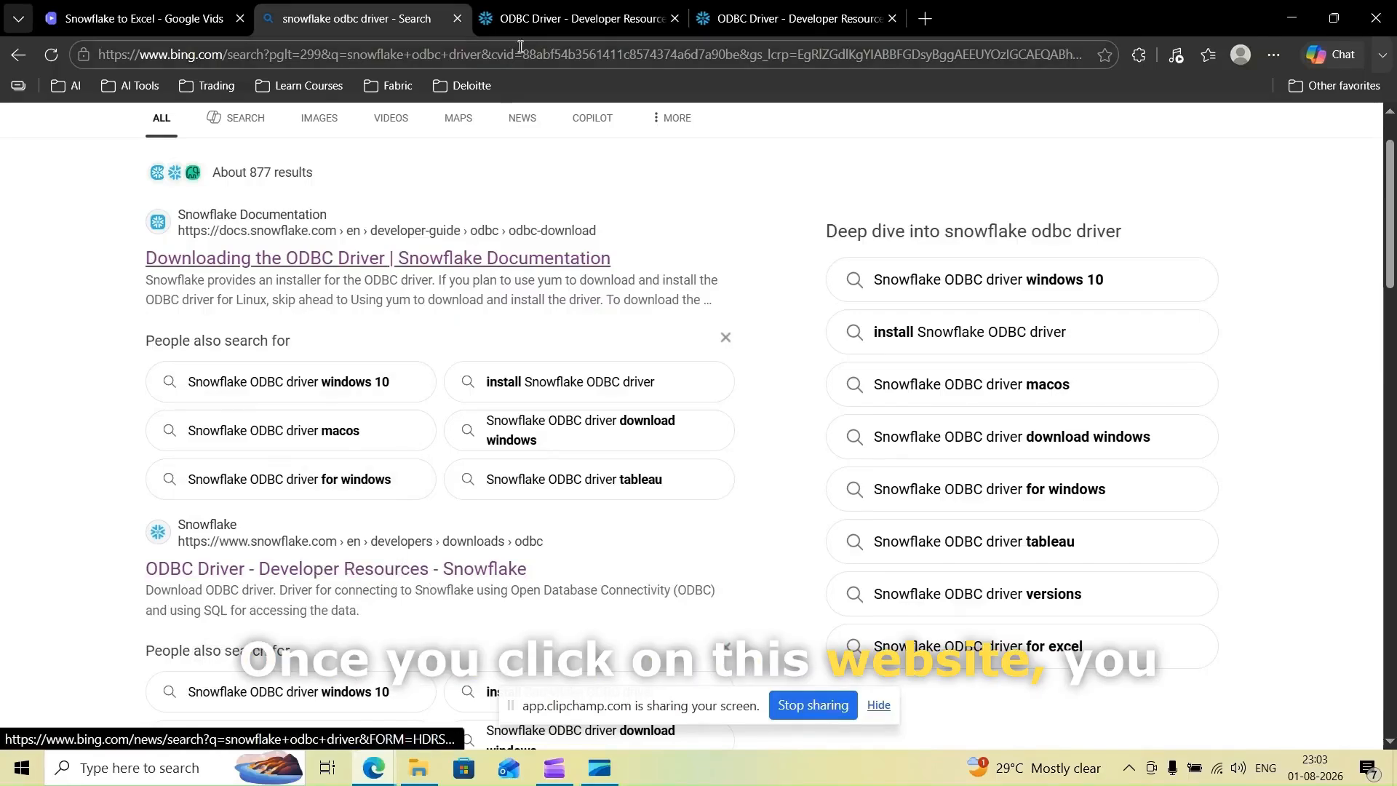
pyautogui.click(521, 20)
pyautogui.scroll(3, 691, 458)
pyautogui.scroll(-1, 691, 458)
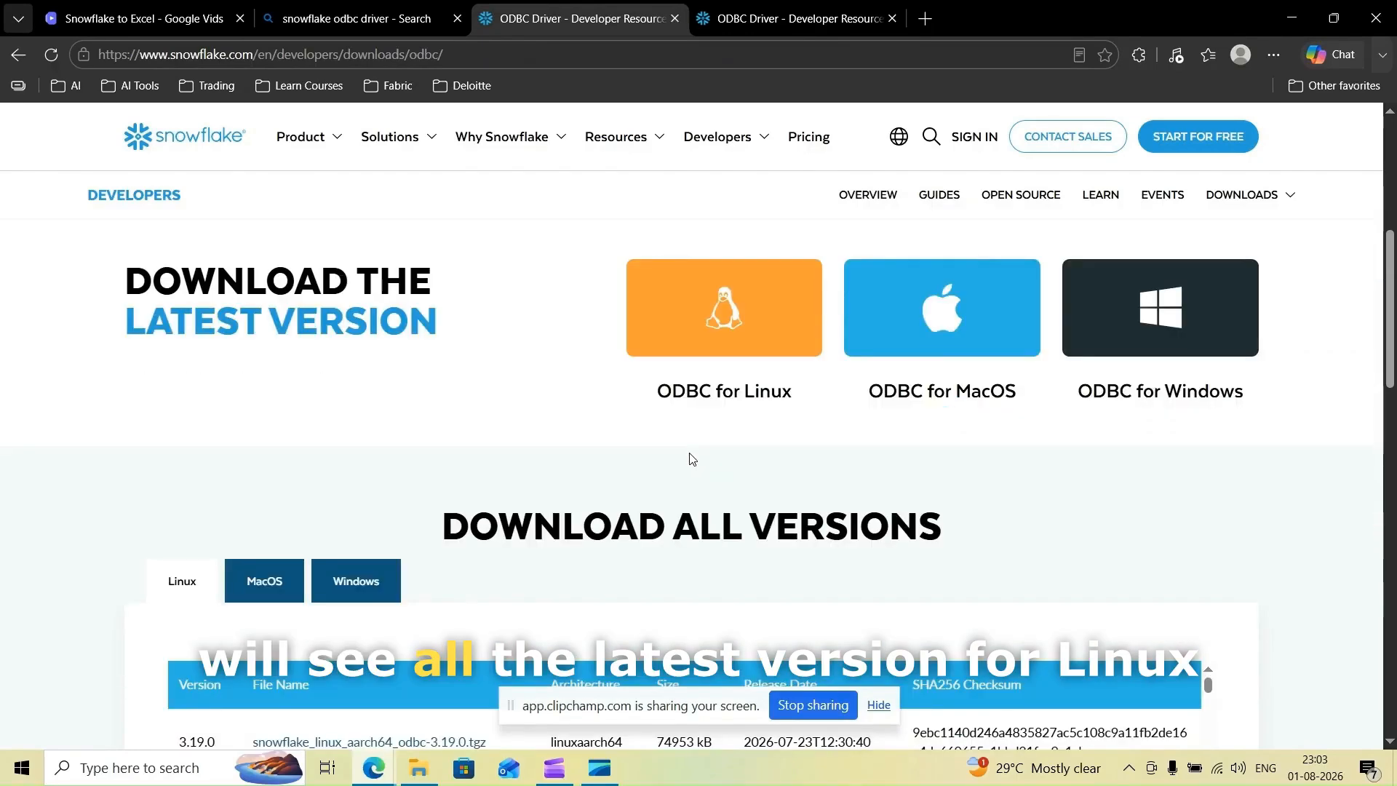
pyautogui.scroll(-1, 441, 610)
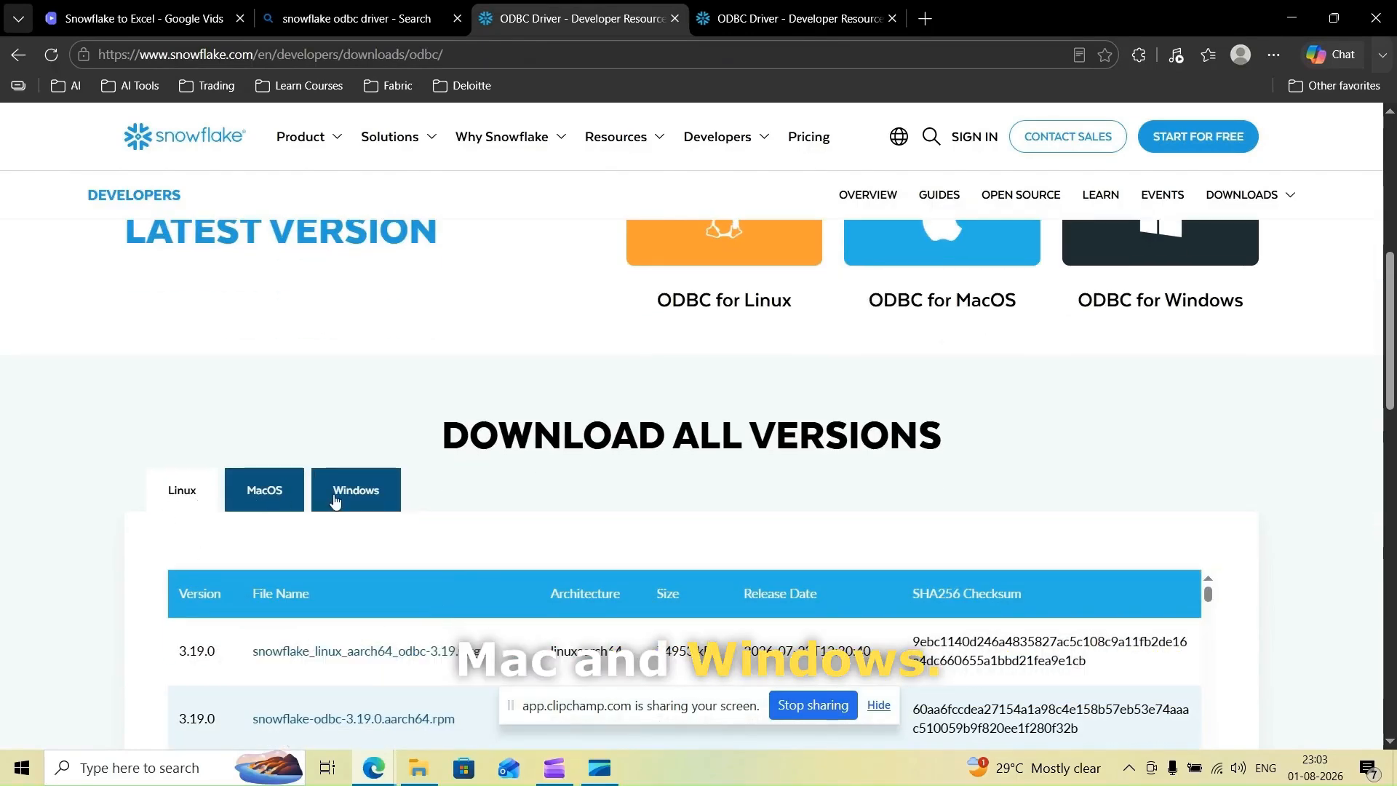
pyautogui.scroll(2, 1183, 290)
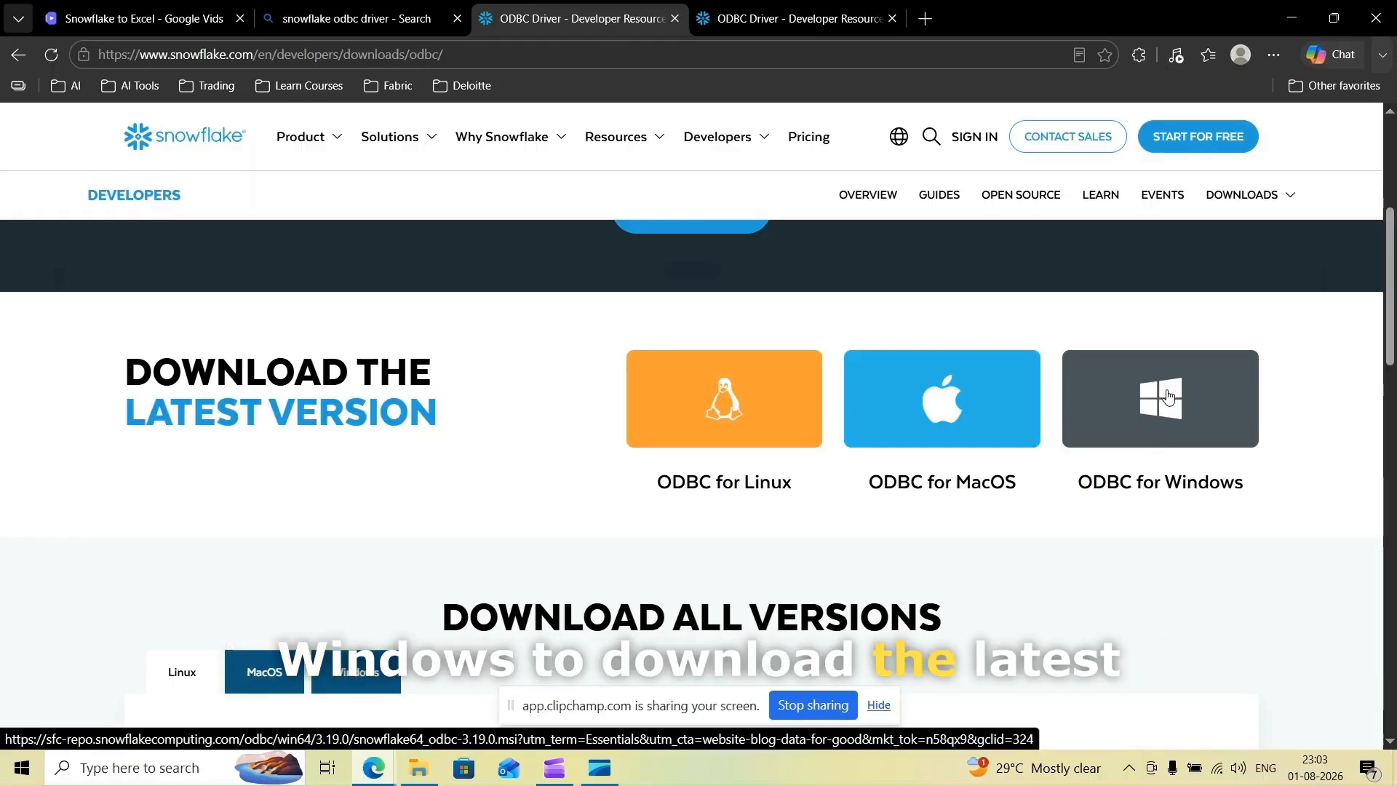
pyautogui.click(1169, 396)
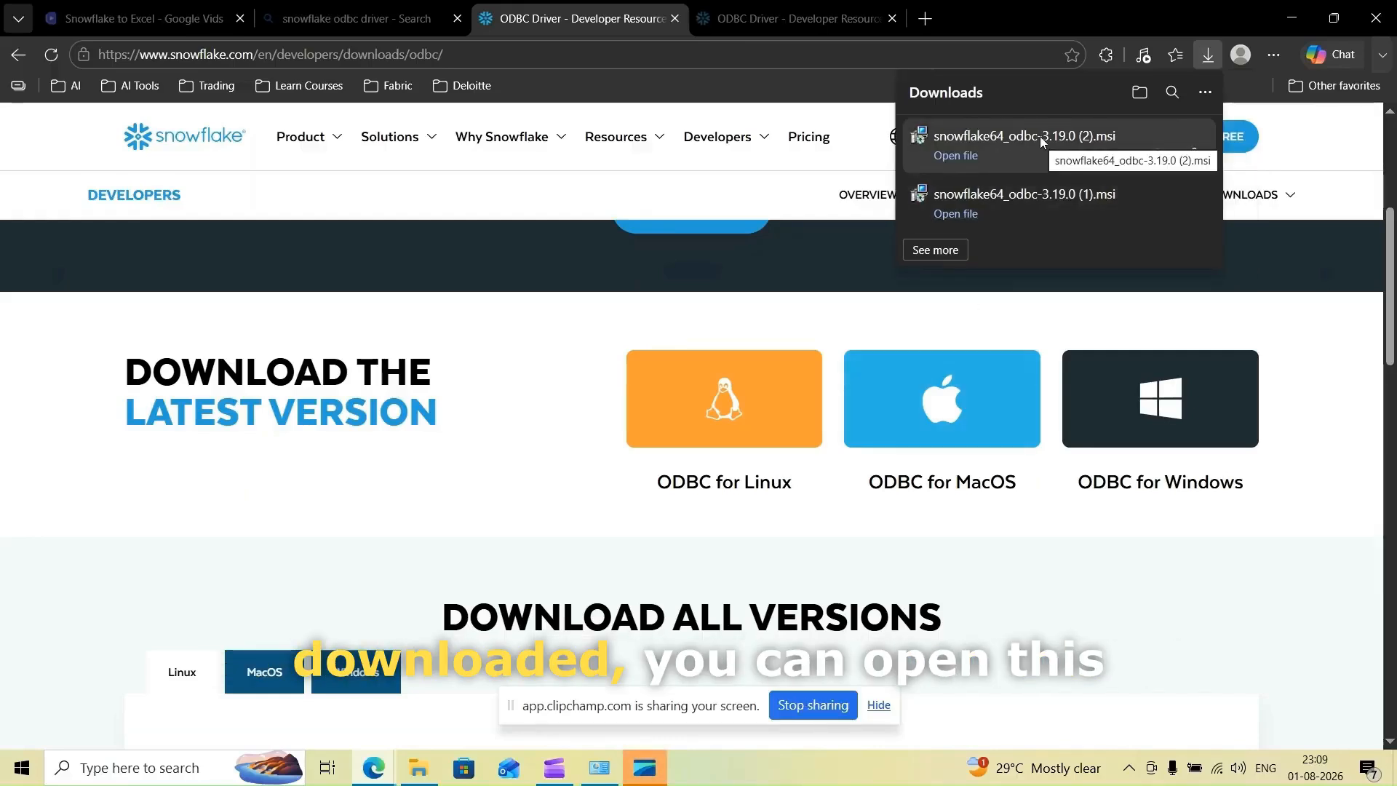
# Step: Install the downloaded snowflake64_odbc-3.19.0 (2).msi driver in the default destination folder and close the setup wizard
pyautogui.click(964, 157)
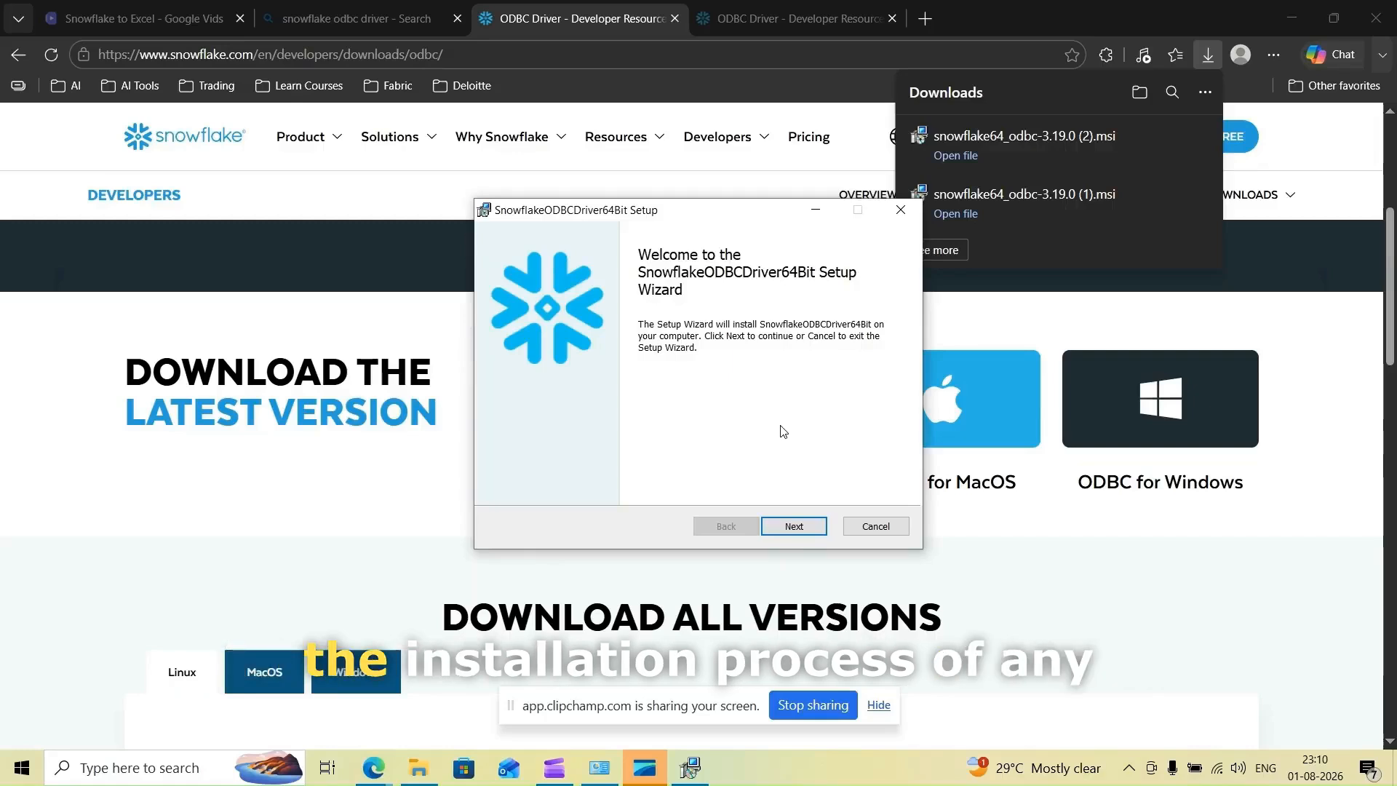
pyautogui.click(794, 527)
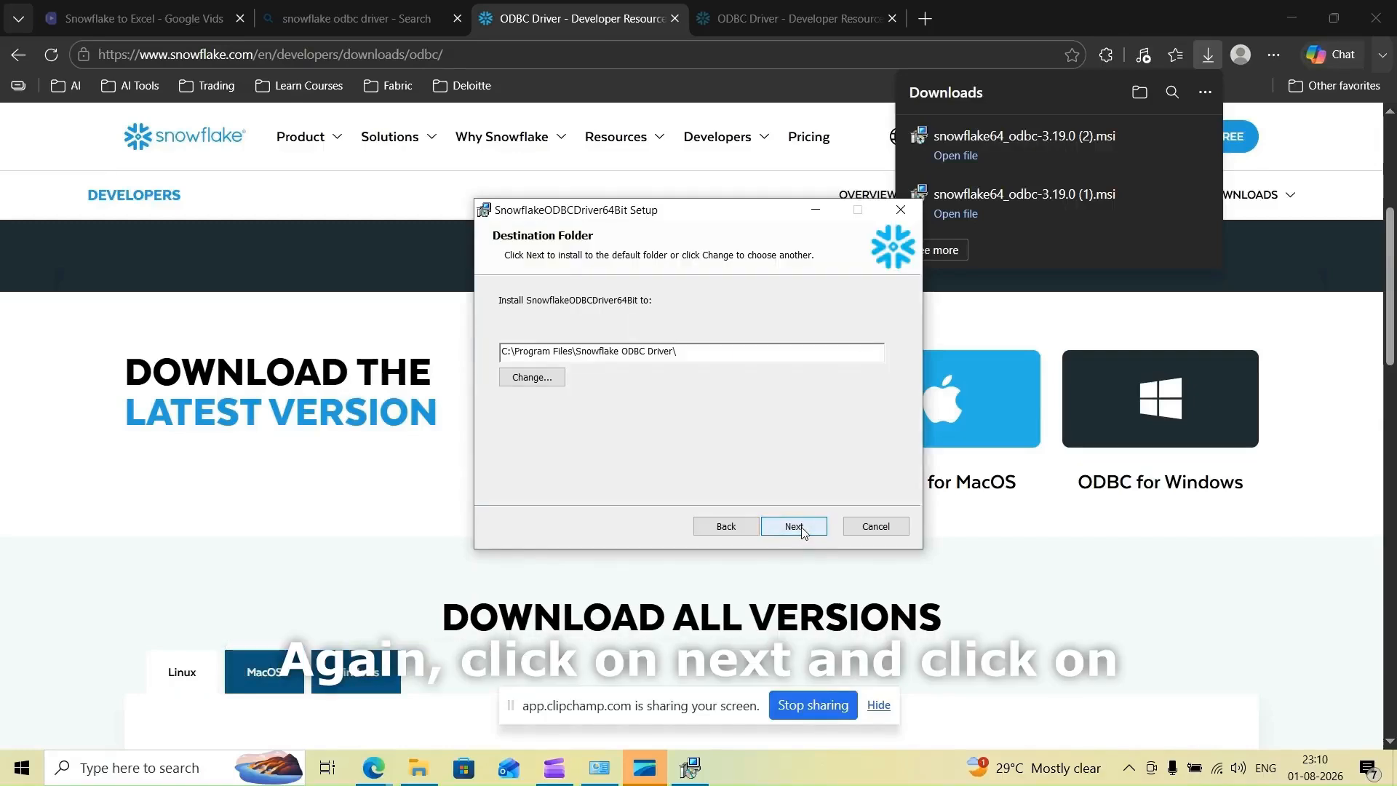
pyautogui.click(801, 527)
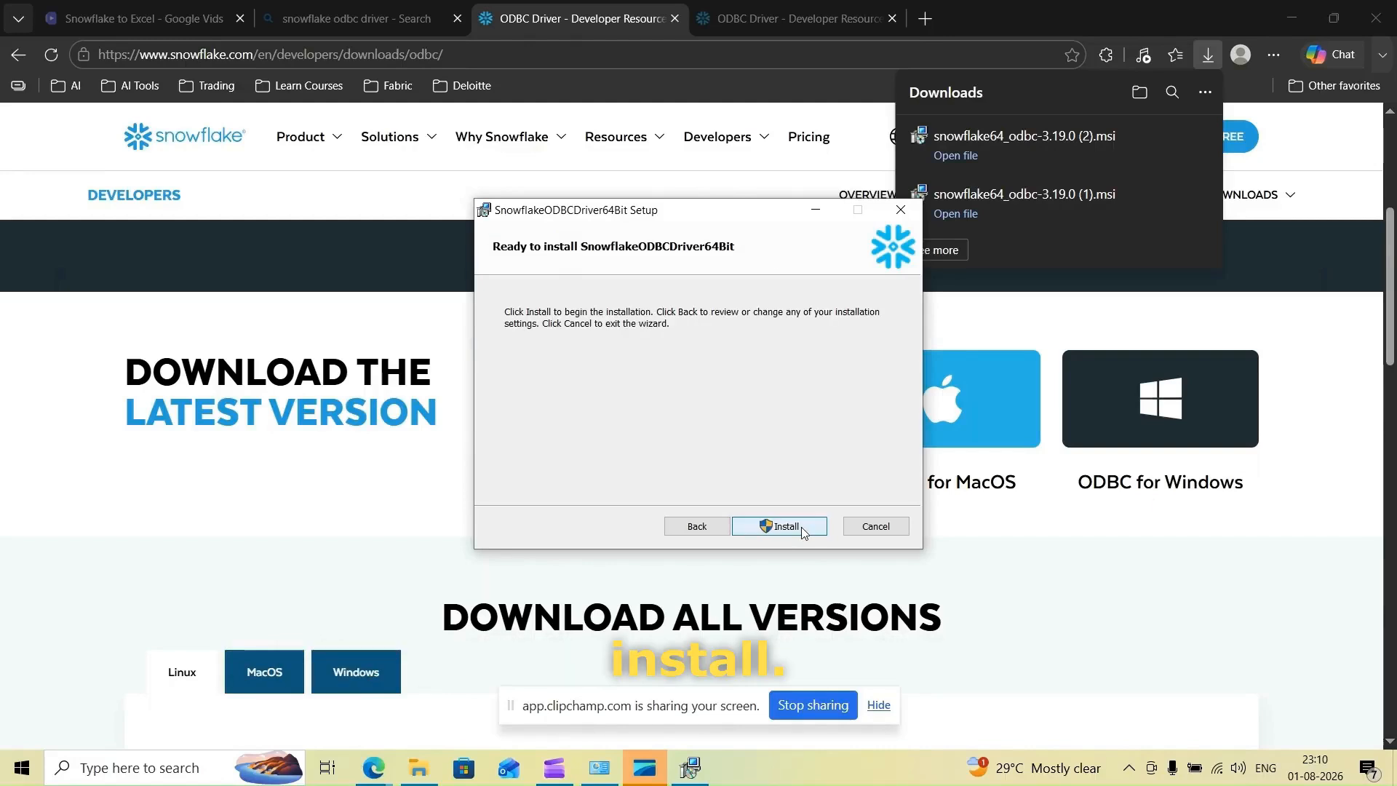
pyautogui.click(801, 527)
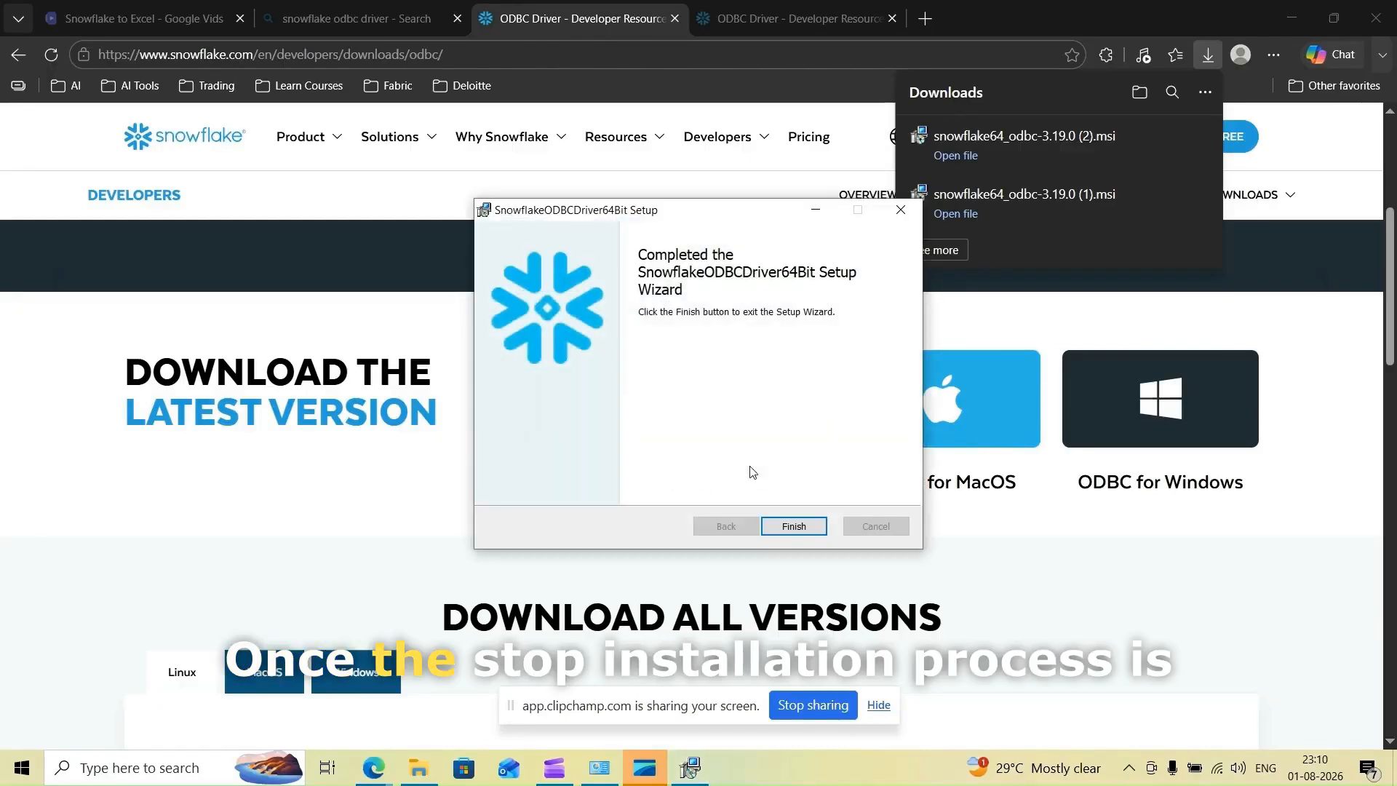
pyautogui.click(793, 527)
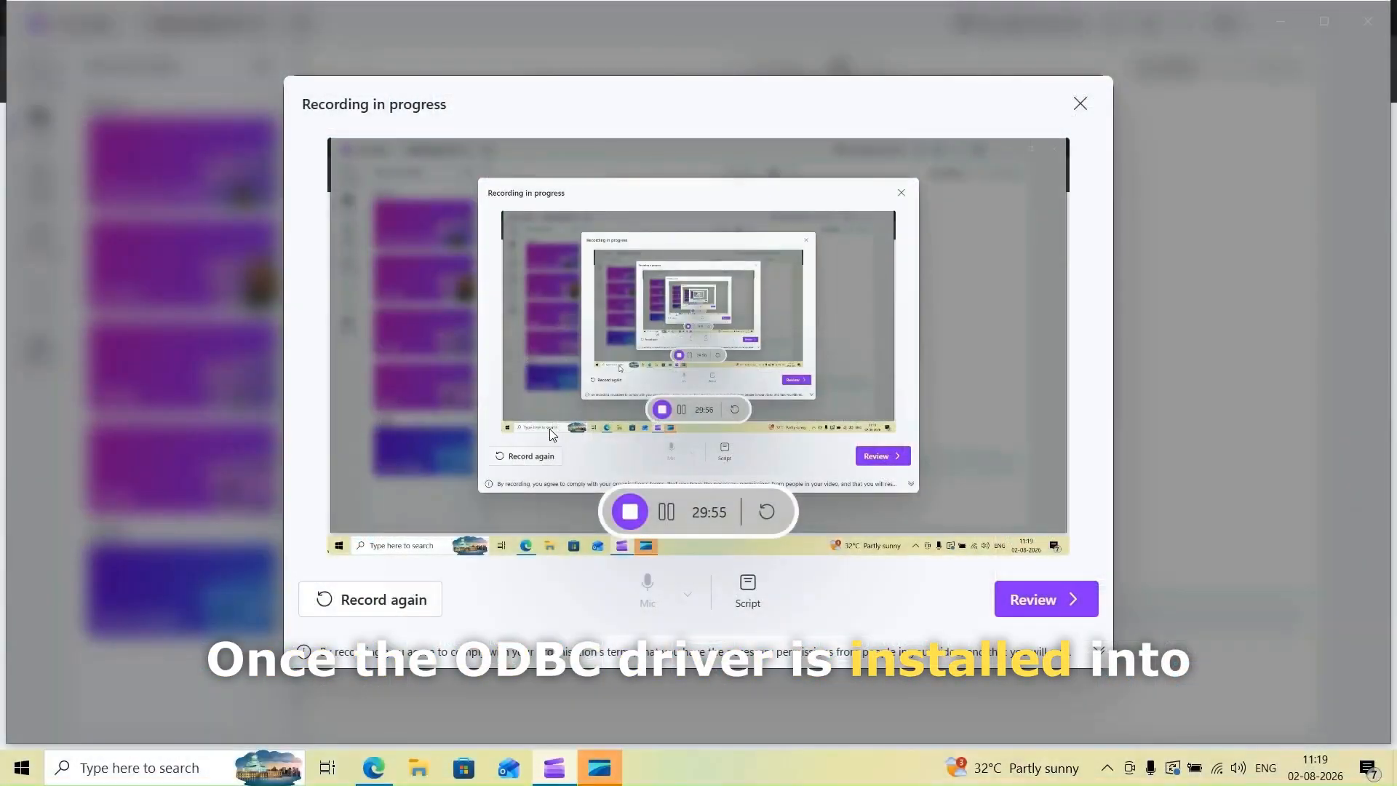
# Step: Open ODBC Data Sources (64-bit) and add a new user data source using SnowflakeDSIIDriver
pyautogui.click(186, 768)
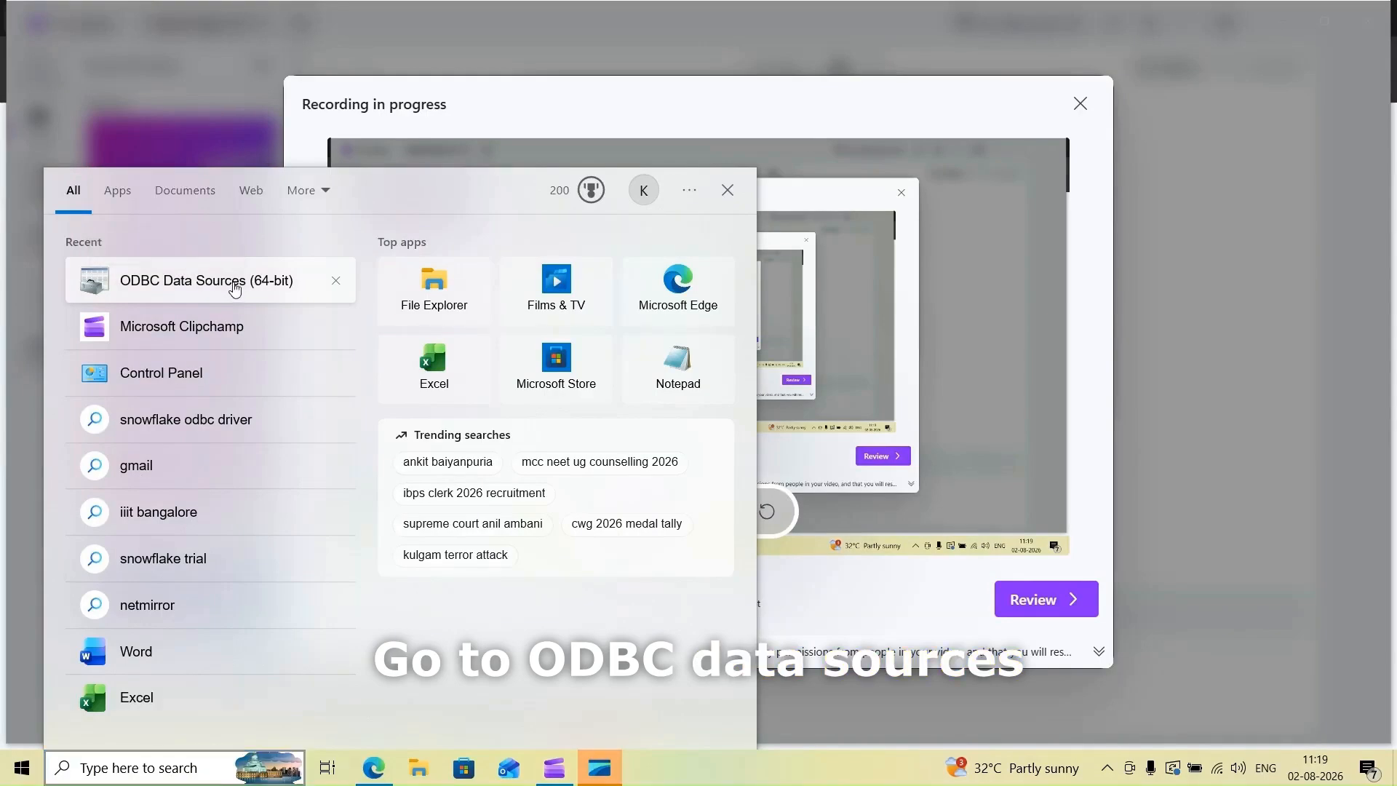
pyautogui.click(168, 289)
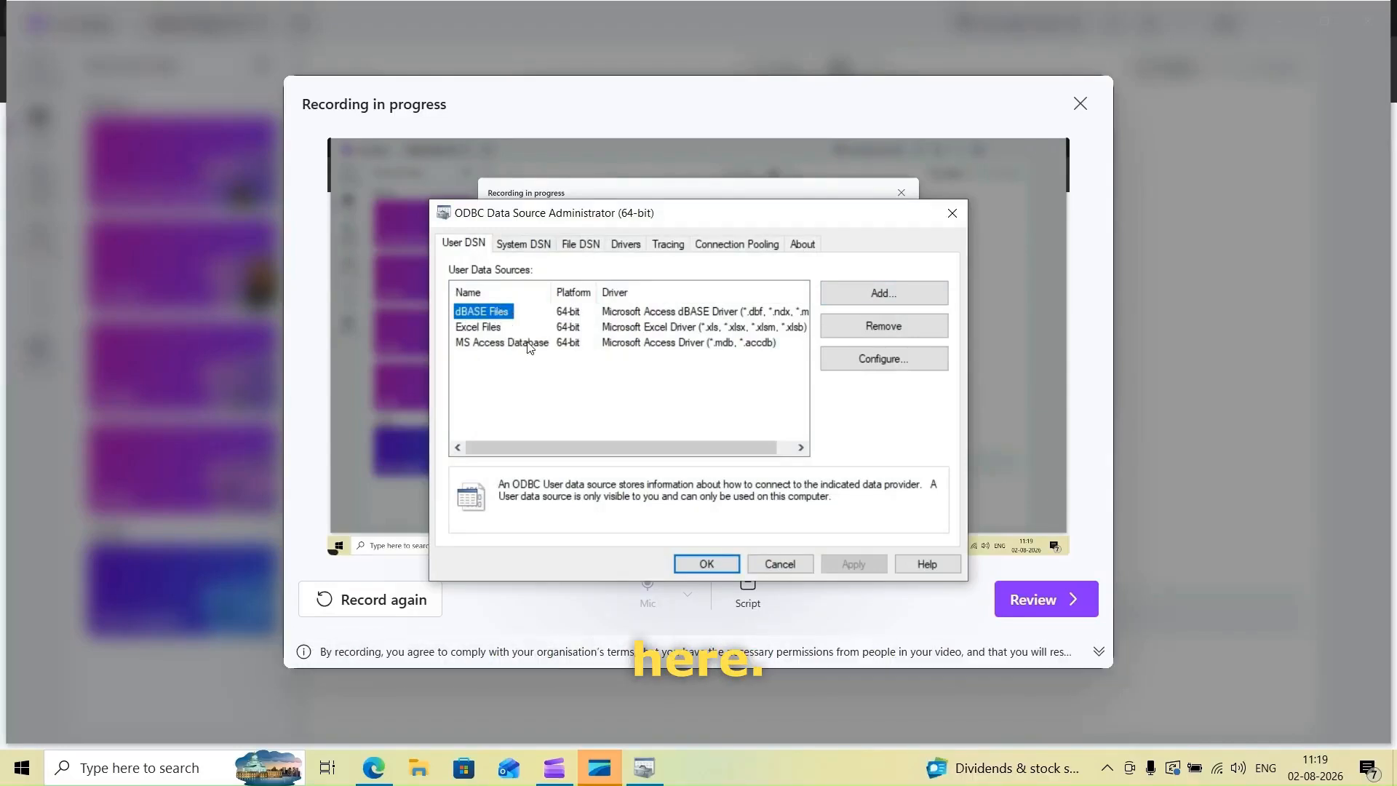
pyautogui.click(893, 291)
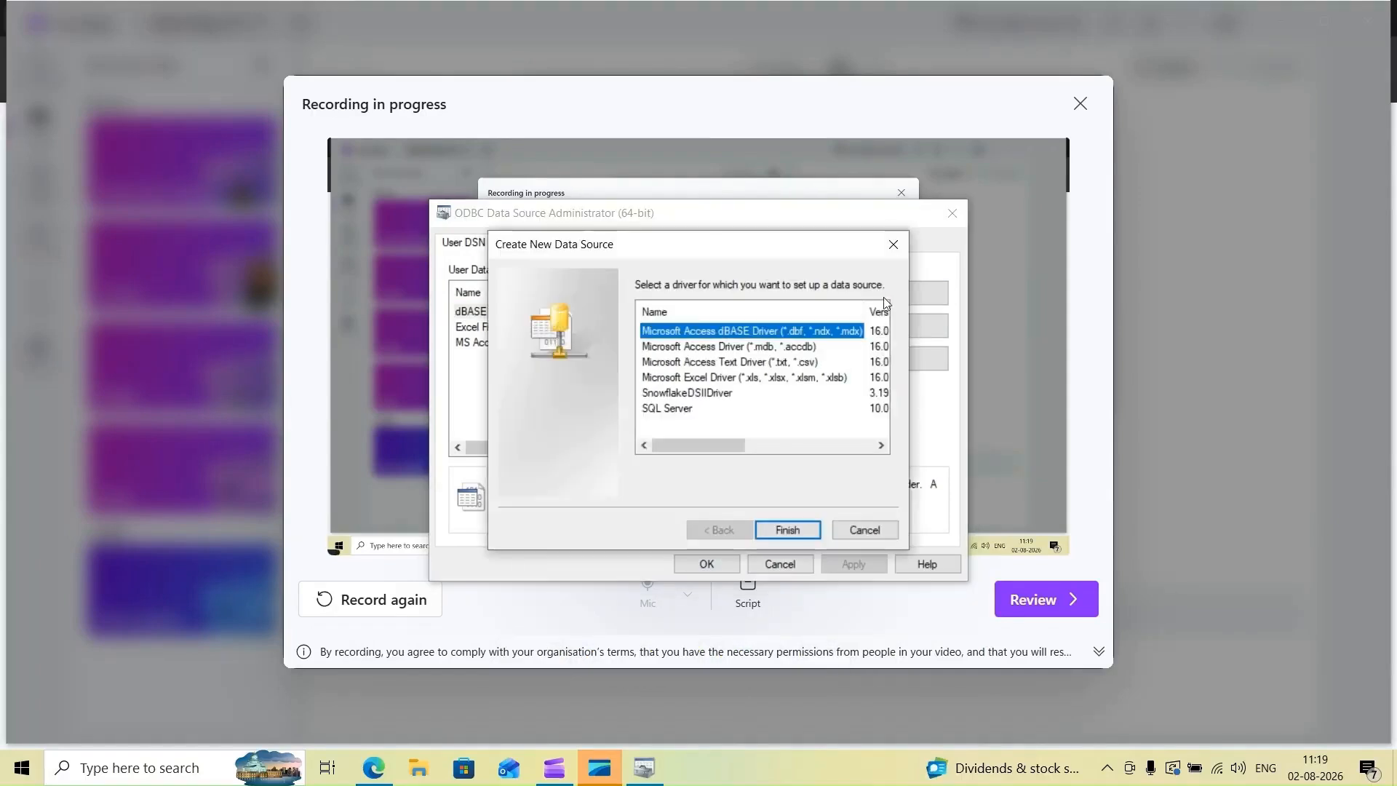
pyautogui.click(726, 398)
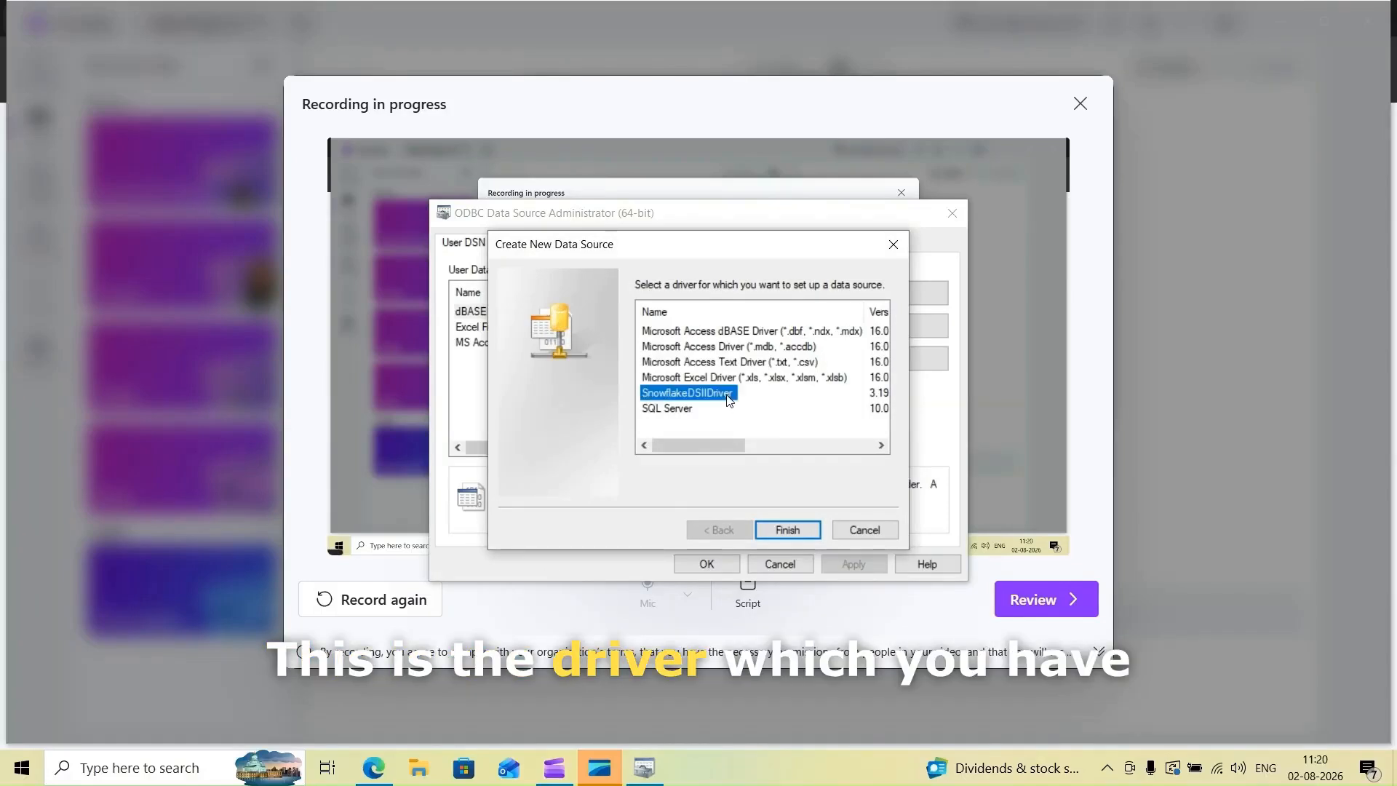
pyautogui.click(788, 529)
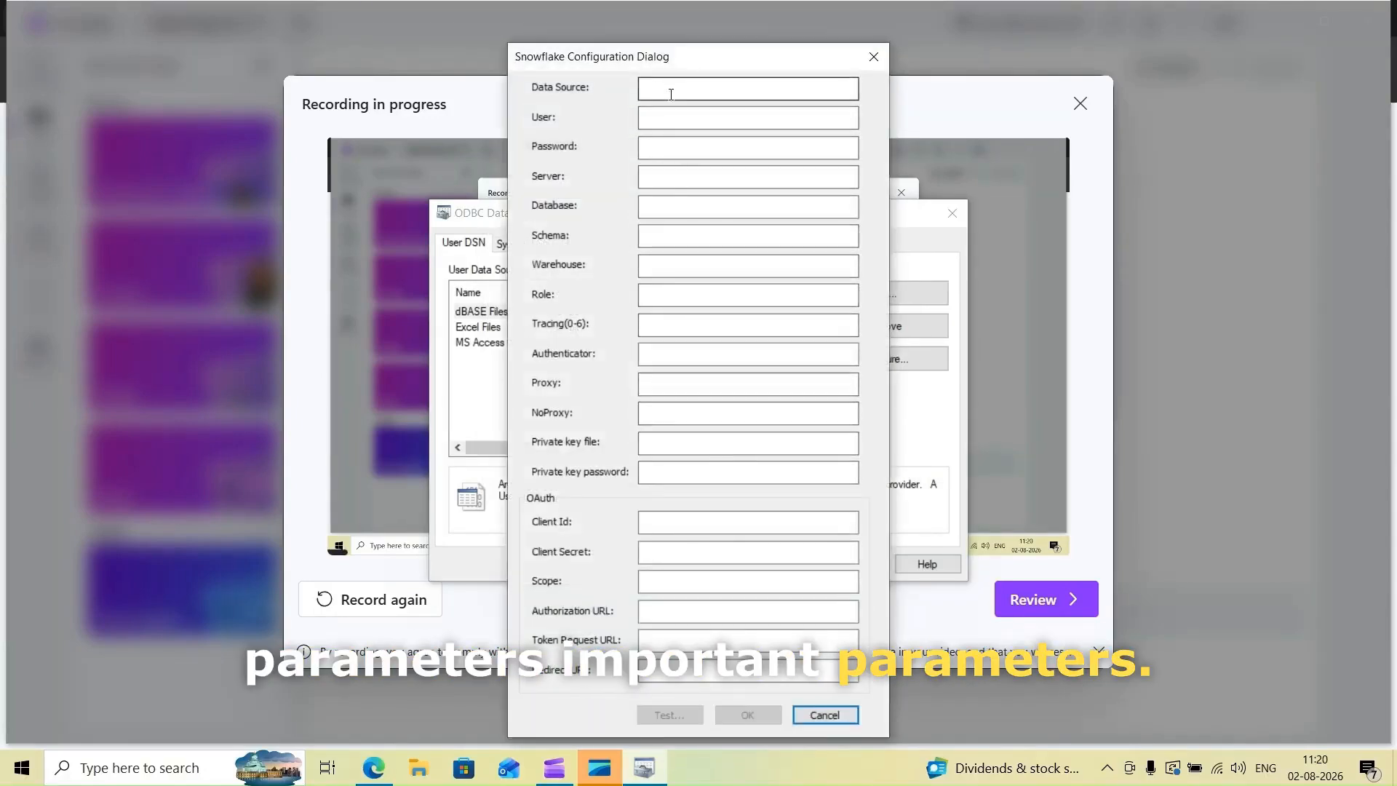
# Step: Name the data source Snowflake Demo and enter the Snowflake account's user name
pyautogui.click(669, 91)
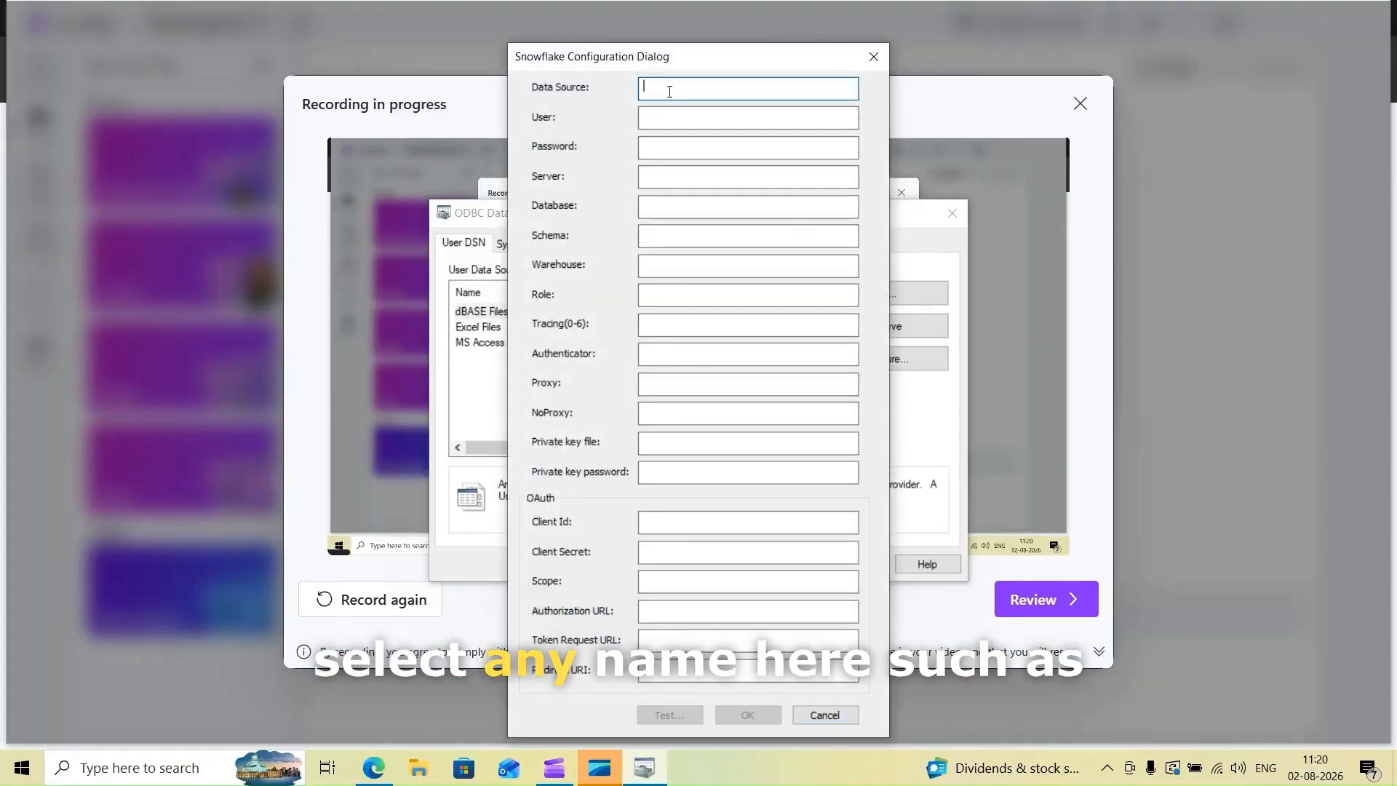
pyautogui.write('Sanoe')
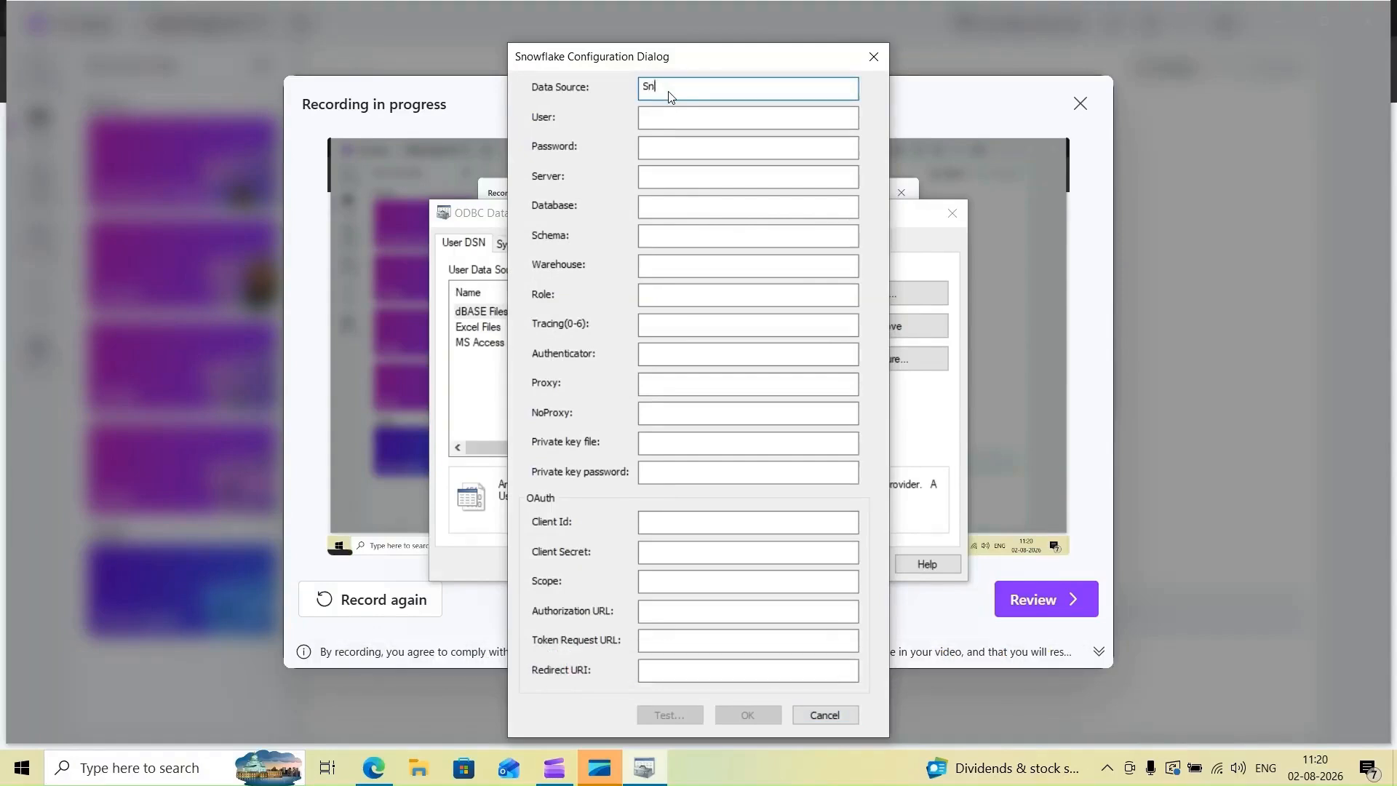
pyautogui.write(' Demo')
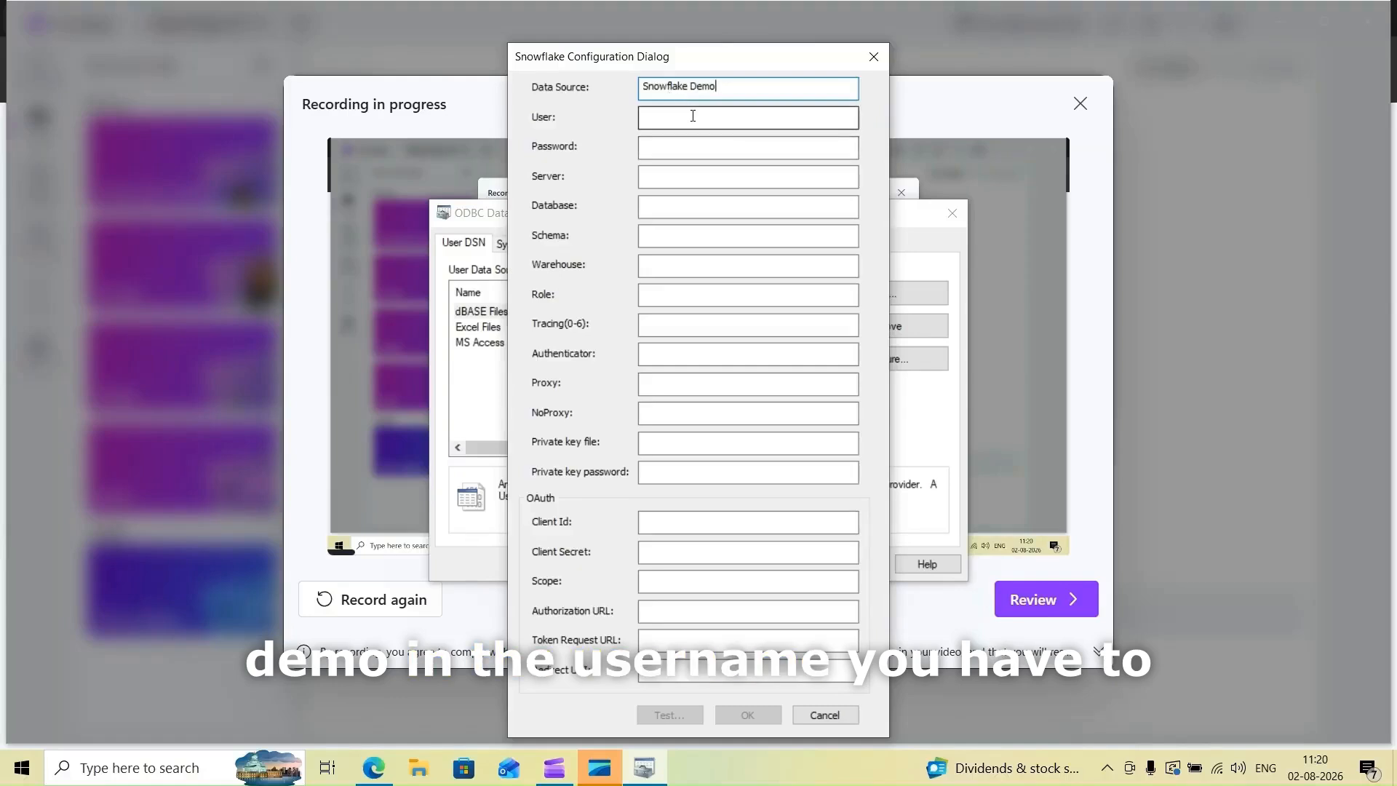
pyautogui.click(693, 115)
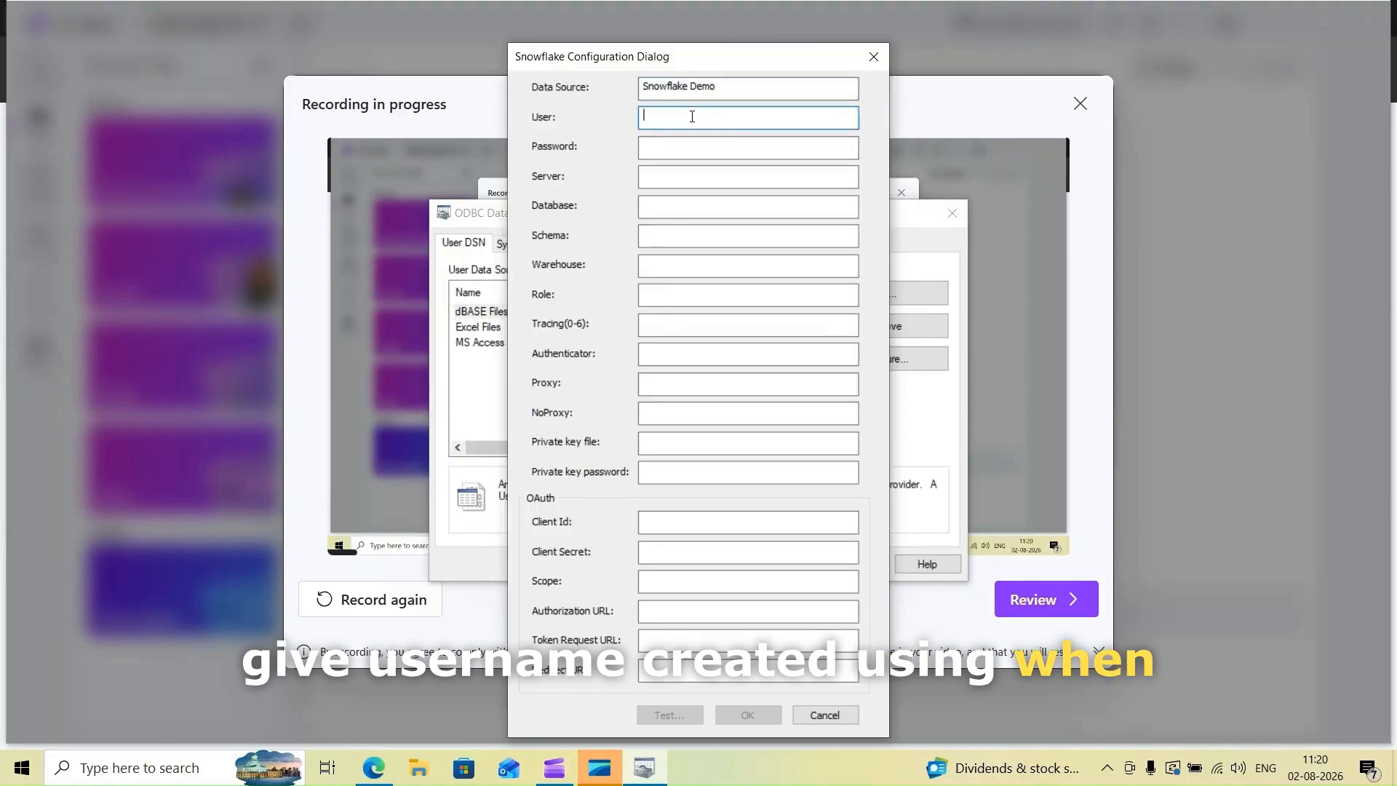
pyautogui.write('kpl999')
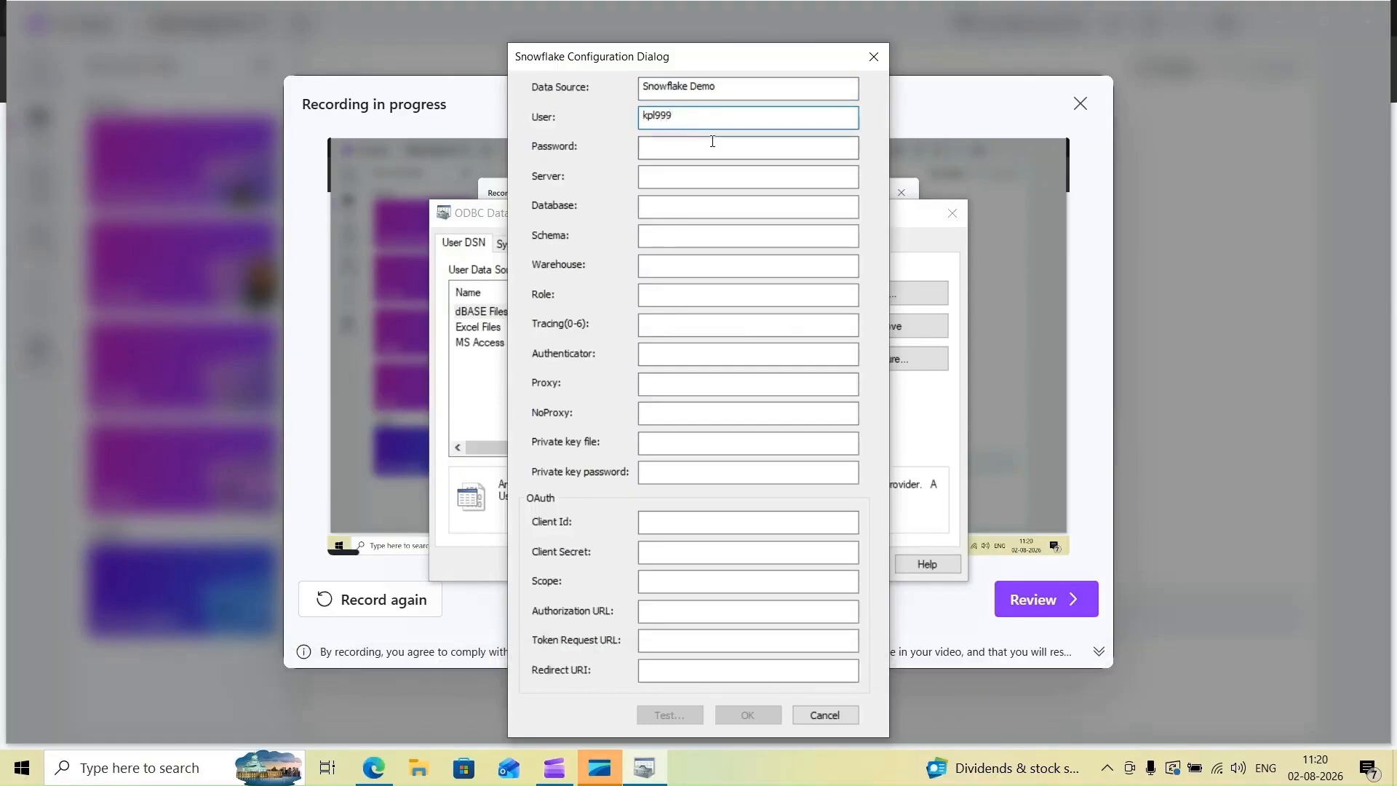
# Step: Enter the Snowflake account password for the data source, clearing the first attempt and entering it again
pyautogui.click(712, 143)
pyautogui.write('******')
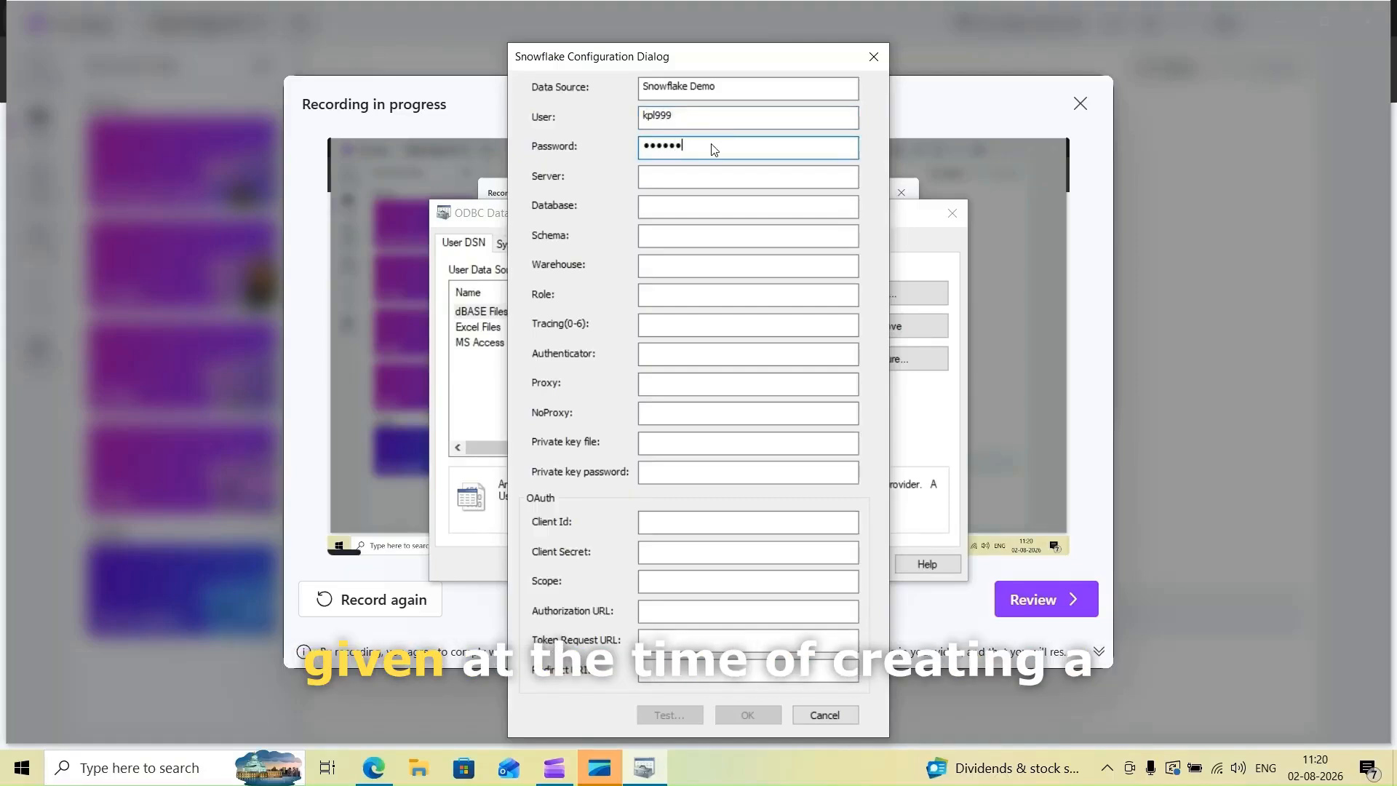
pyautogui.press('BackSpace')
pyautogui.press('BackSpace')
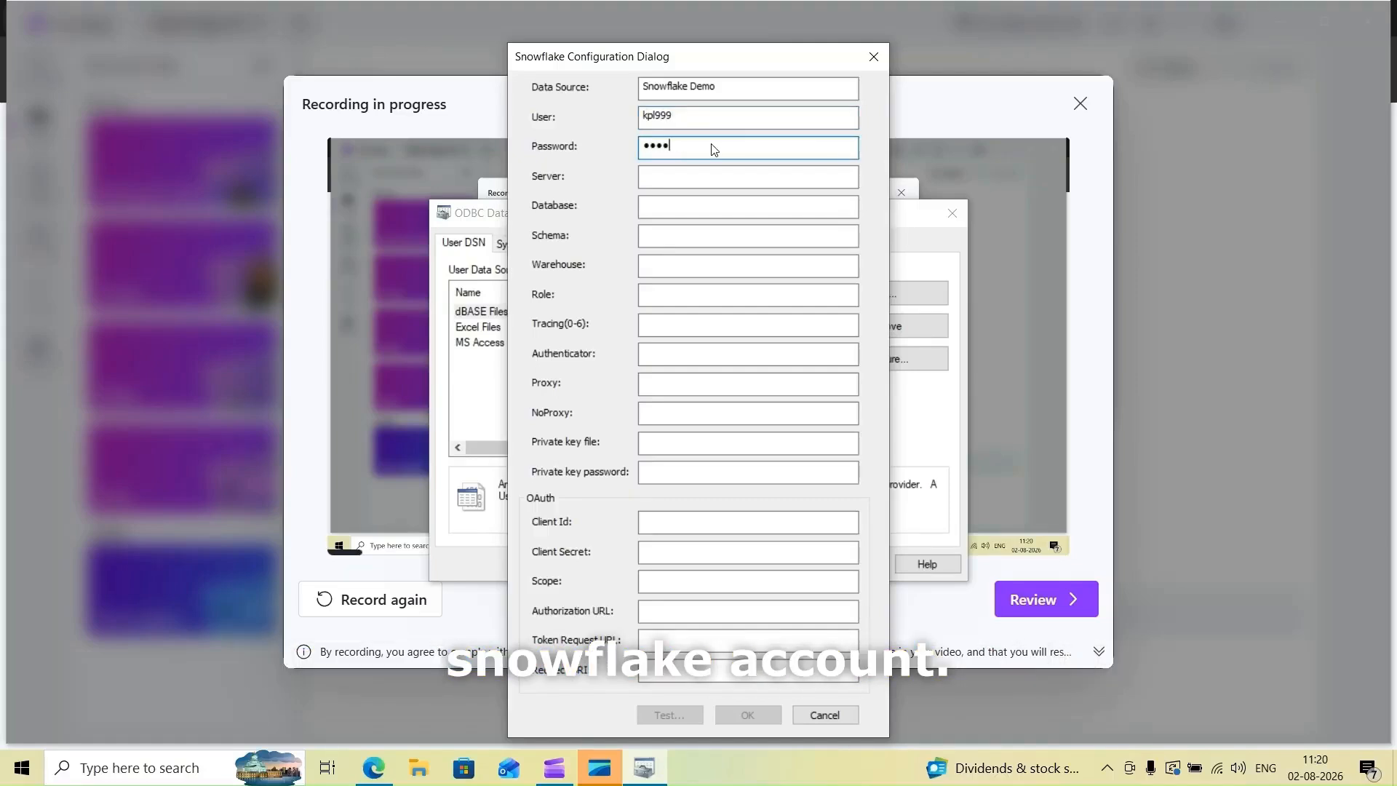
pyautogui.press('BackSpace')
pyautogui.press('BackSpace')
pyautogui.press('BackSpace')
pyautogui.press('BackSpace')
pyautogui.write('******')
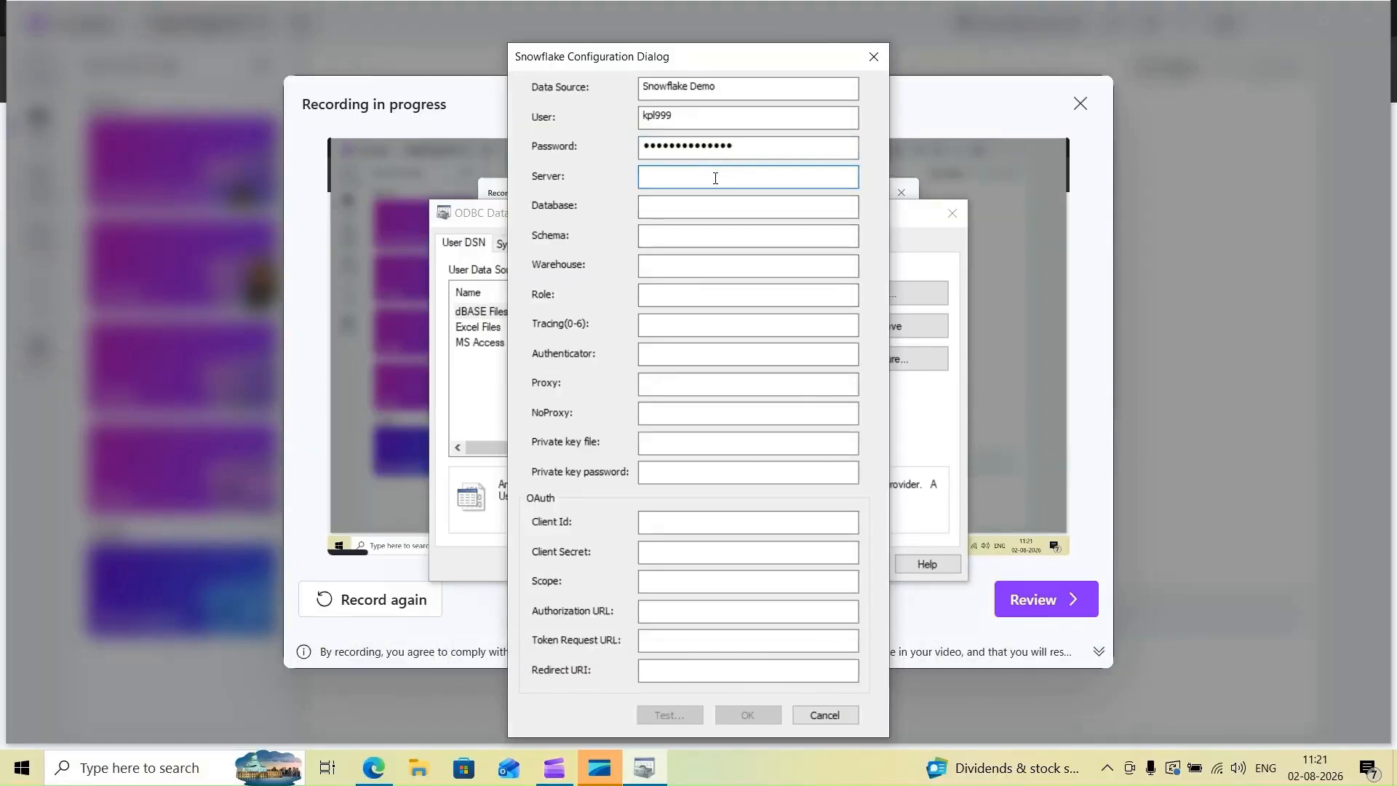
# Step: Switch to the Edge browser and open the Snowflake home page in a new tab
pyautogui.moveTo(379, 762)
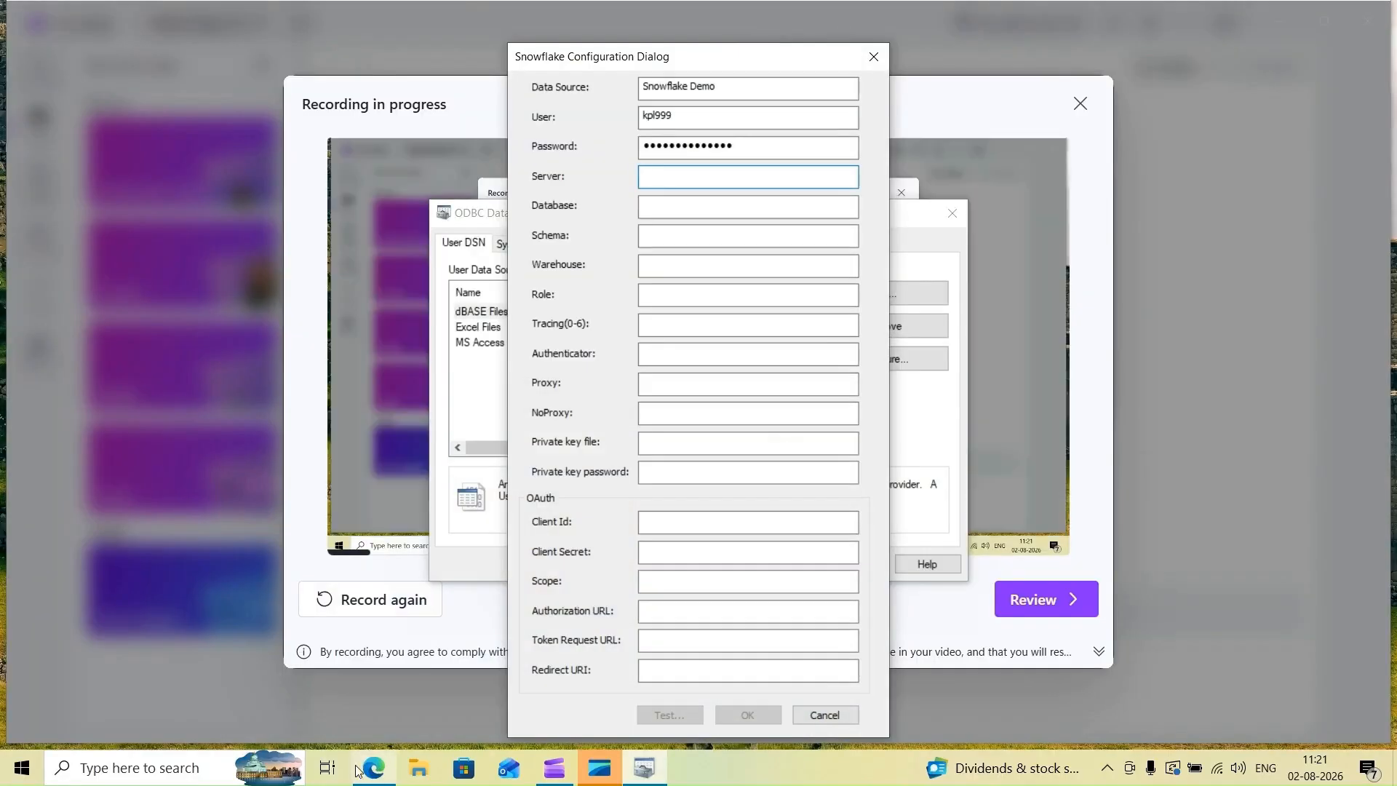
pyautogui.click(368, 598)
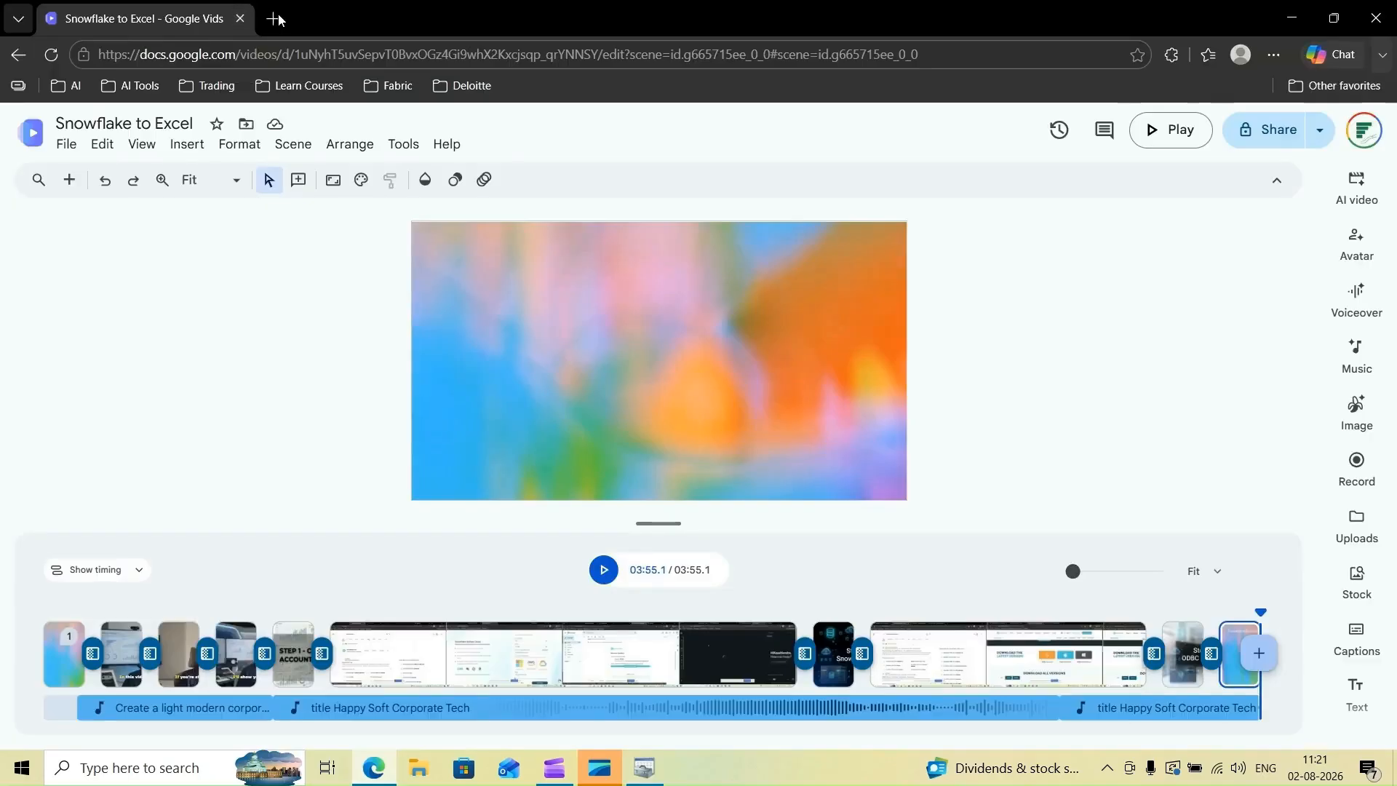
pyautogui.click(274, 19)
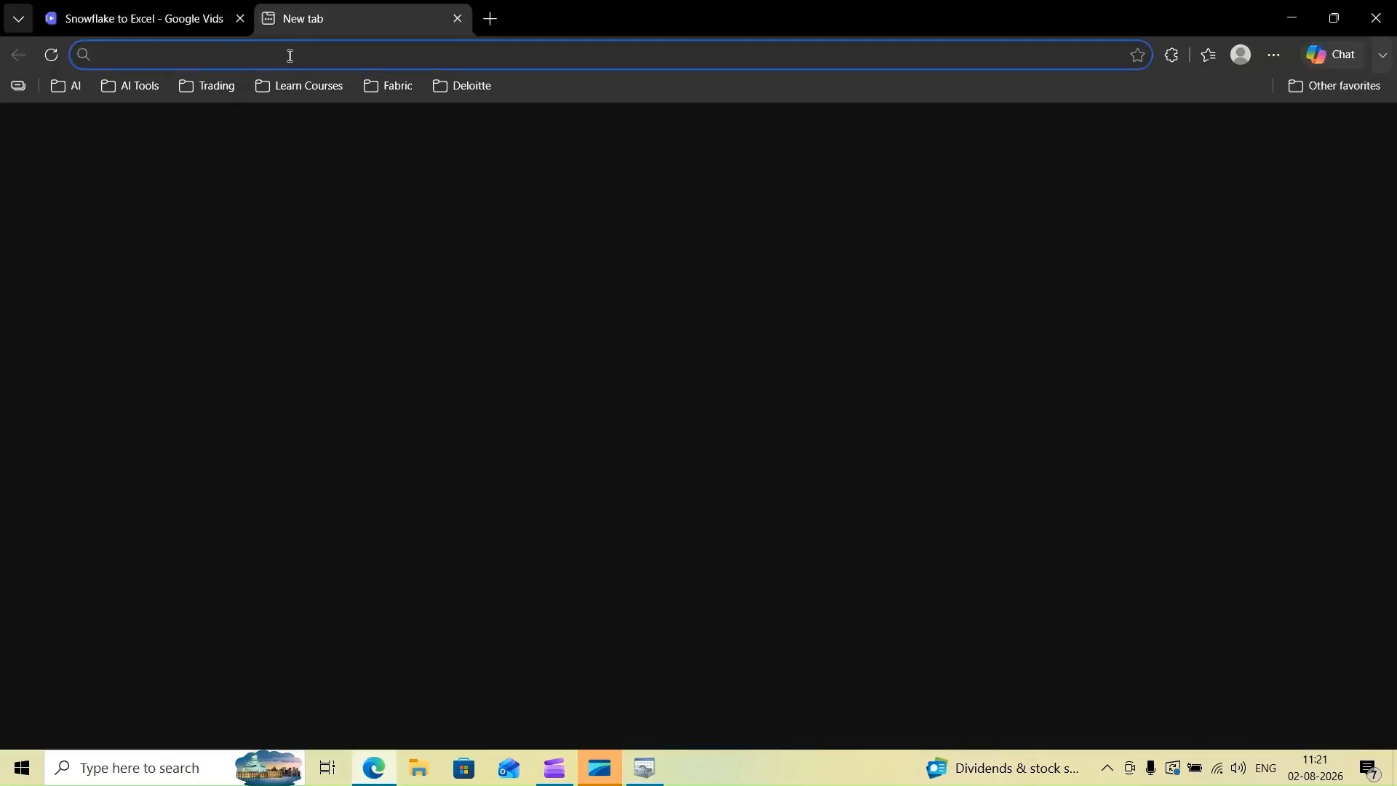
pyautogui.click(290, 55)
pyautogui.write('sno')
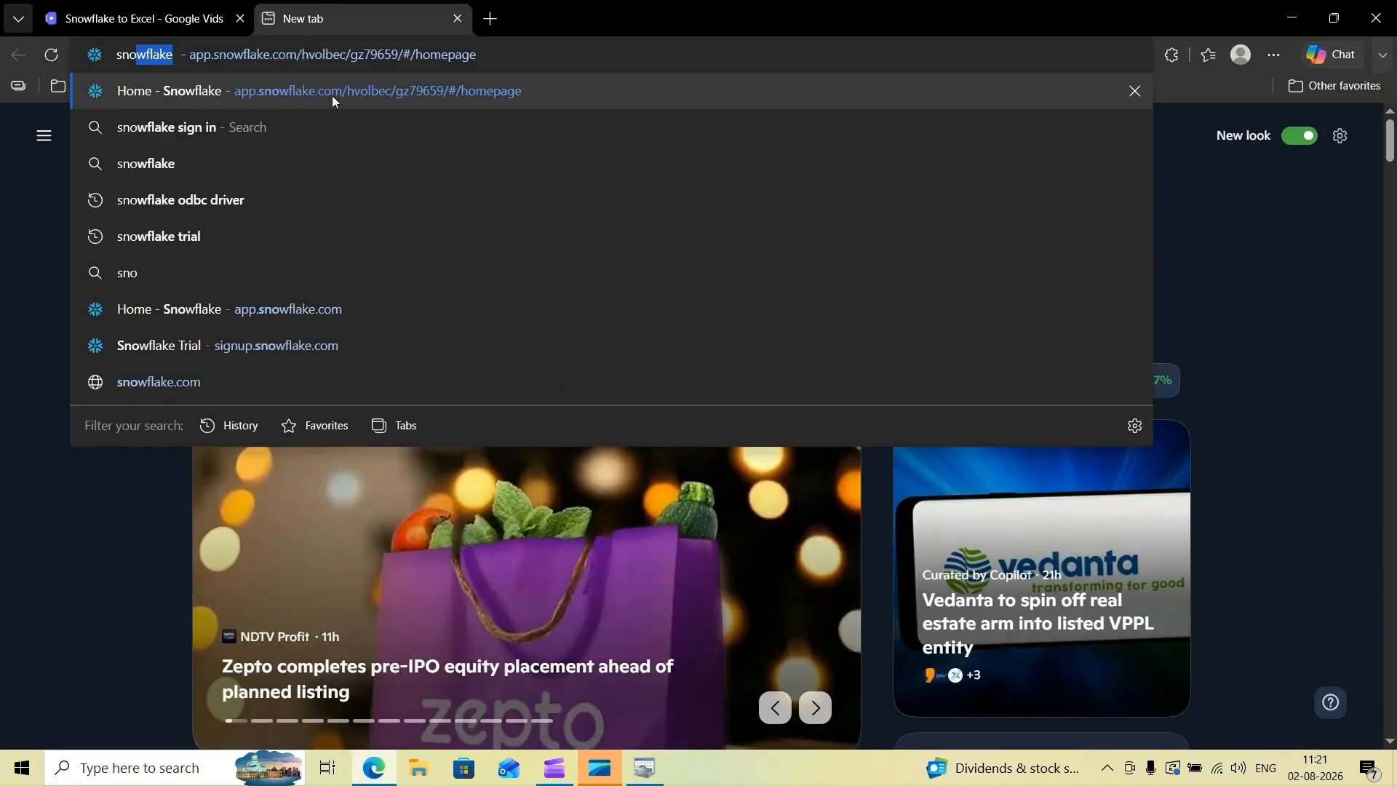
pyautogui.click(333, 95)
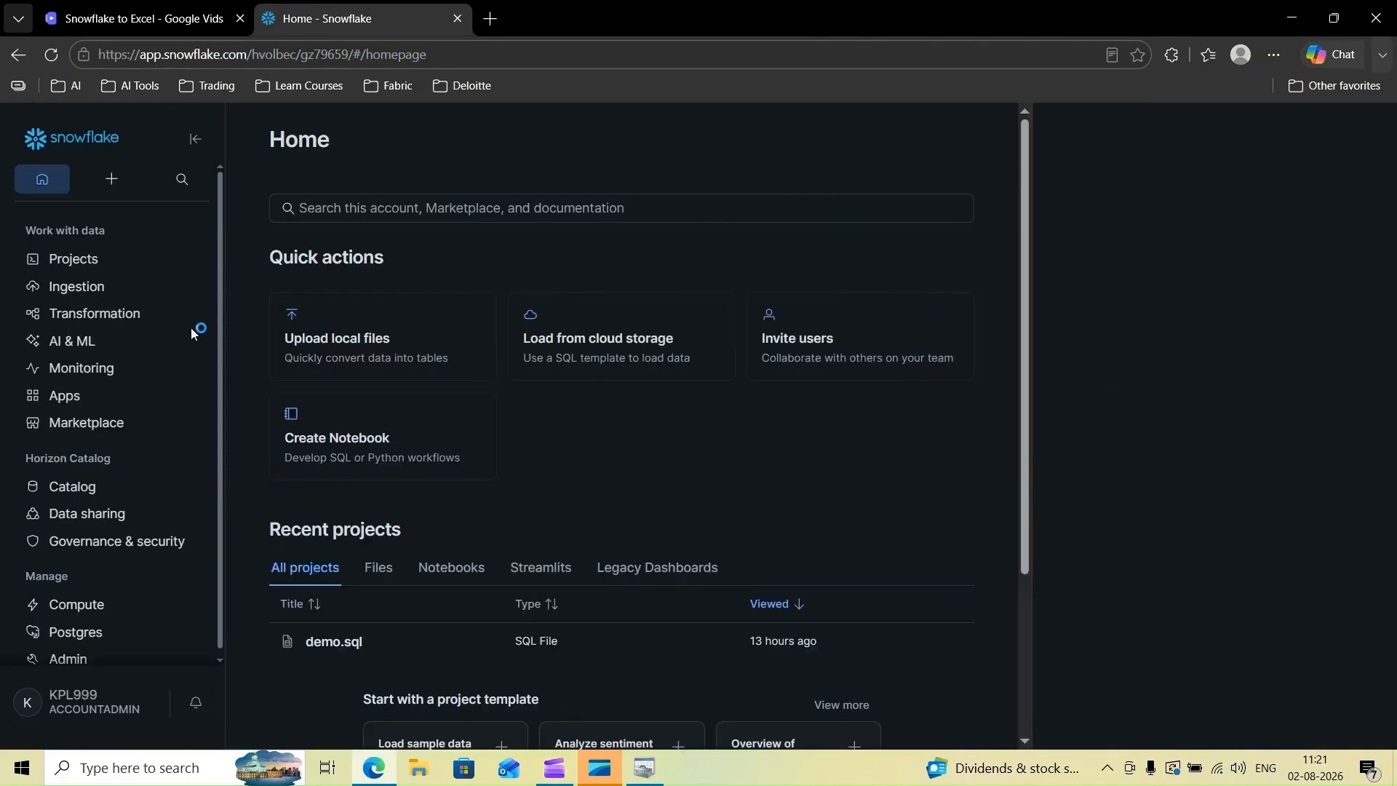
pyautogui.click(68, 705)
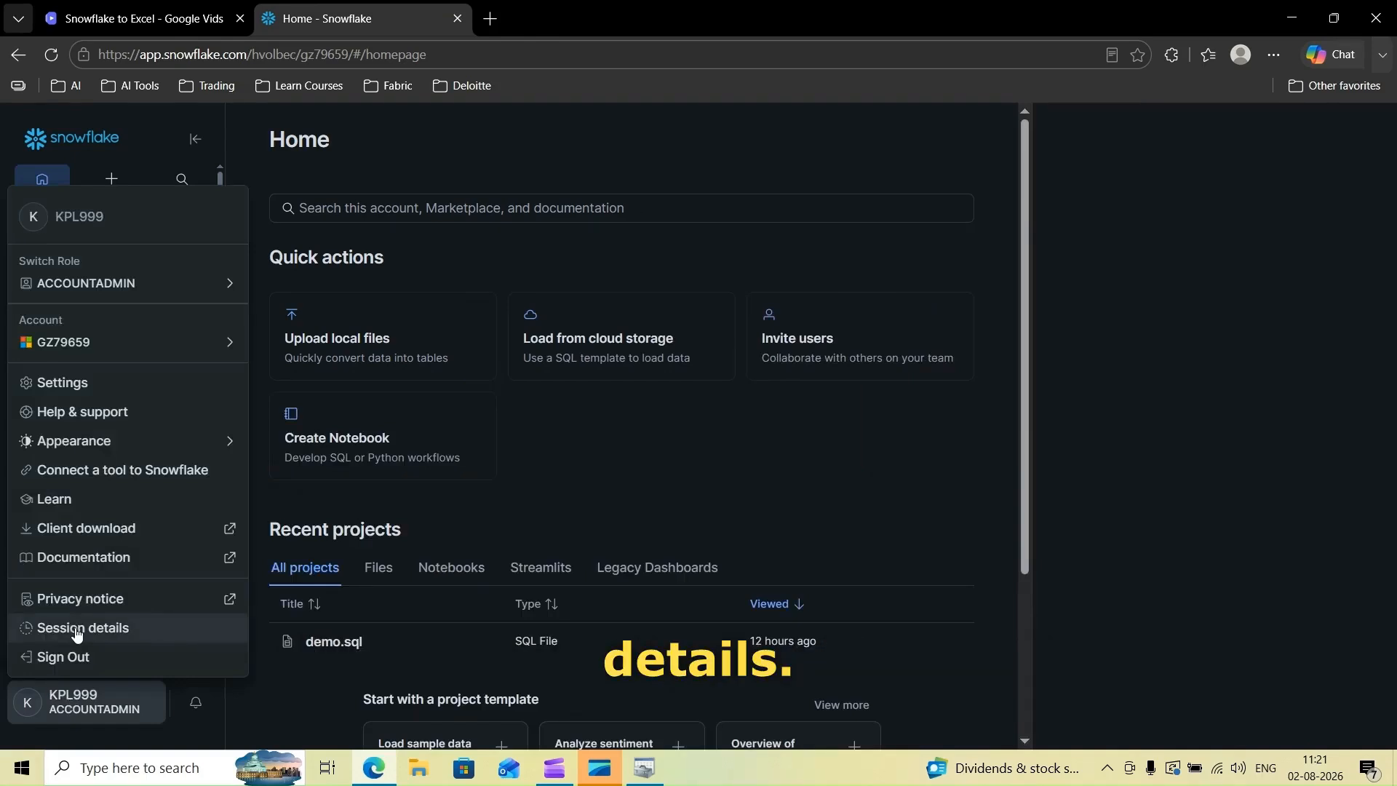
pyautogui.click(88, 629)
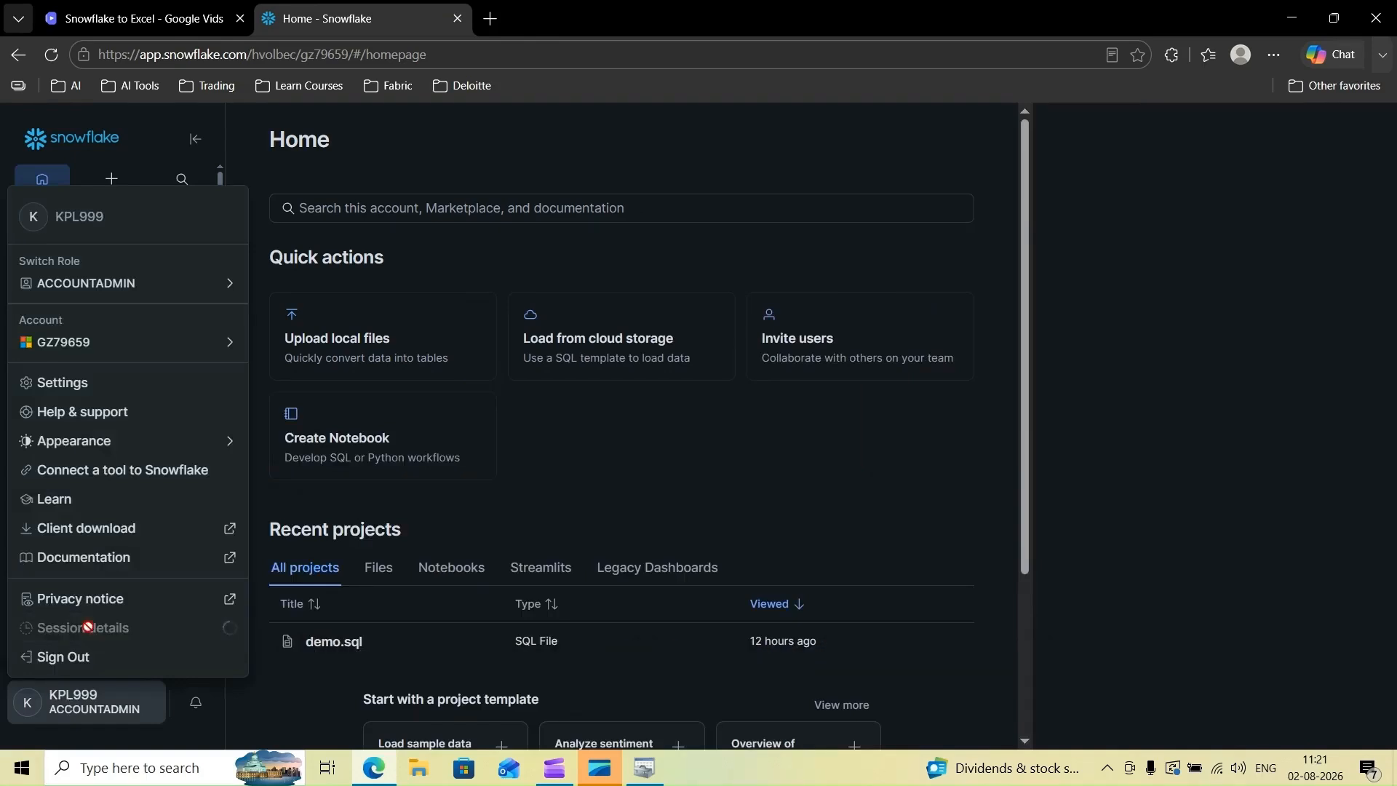
pyautogui.click(140, 629)
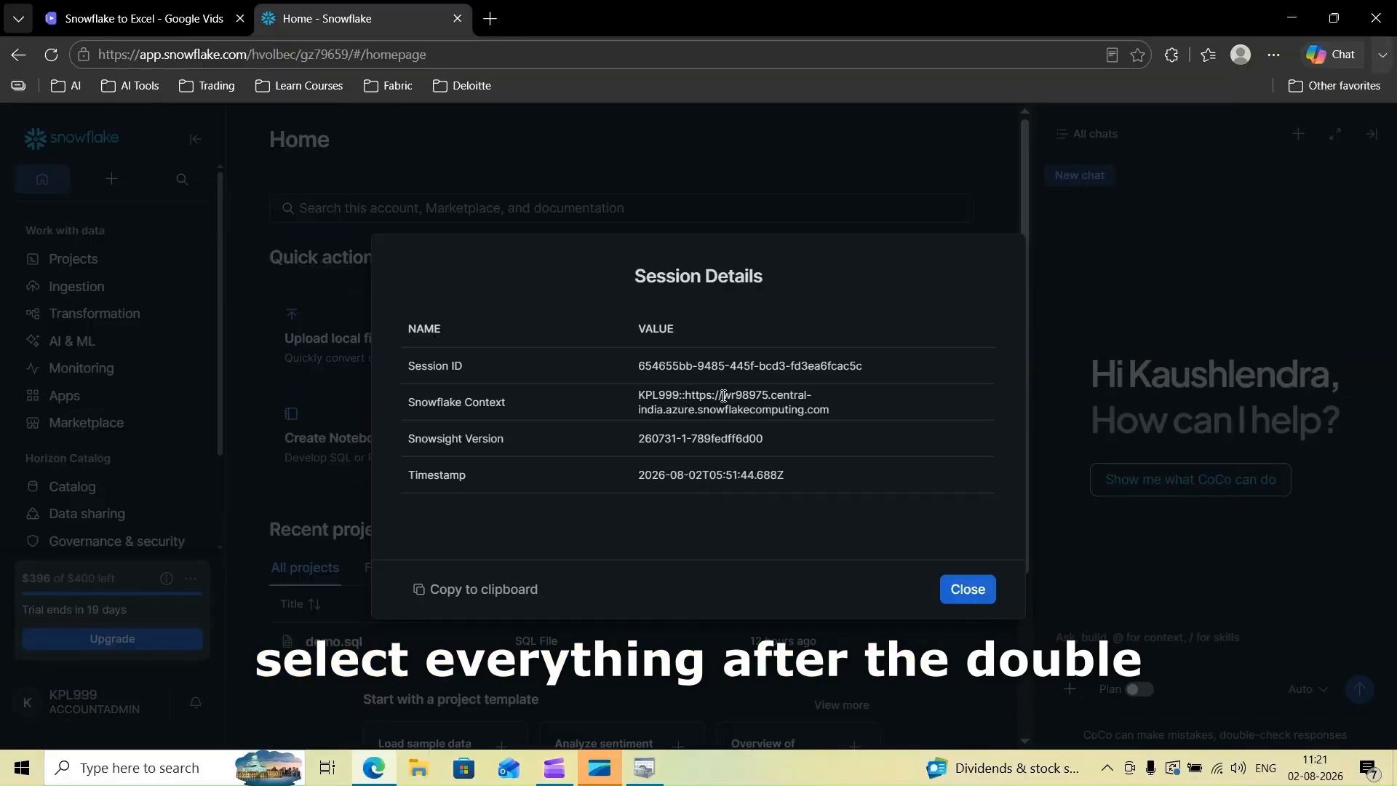
pyautogui.moveTo(723, 396); pyautogui.dragTo(818, 415)
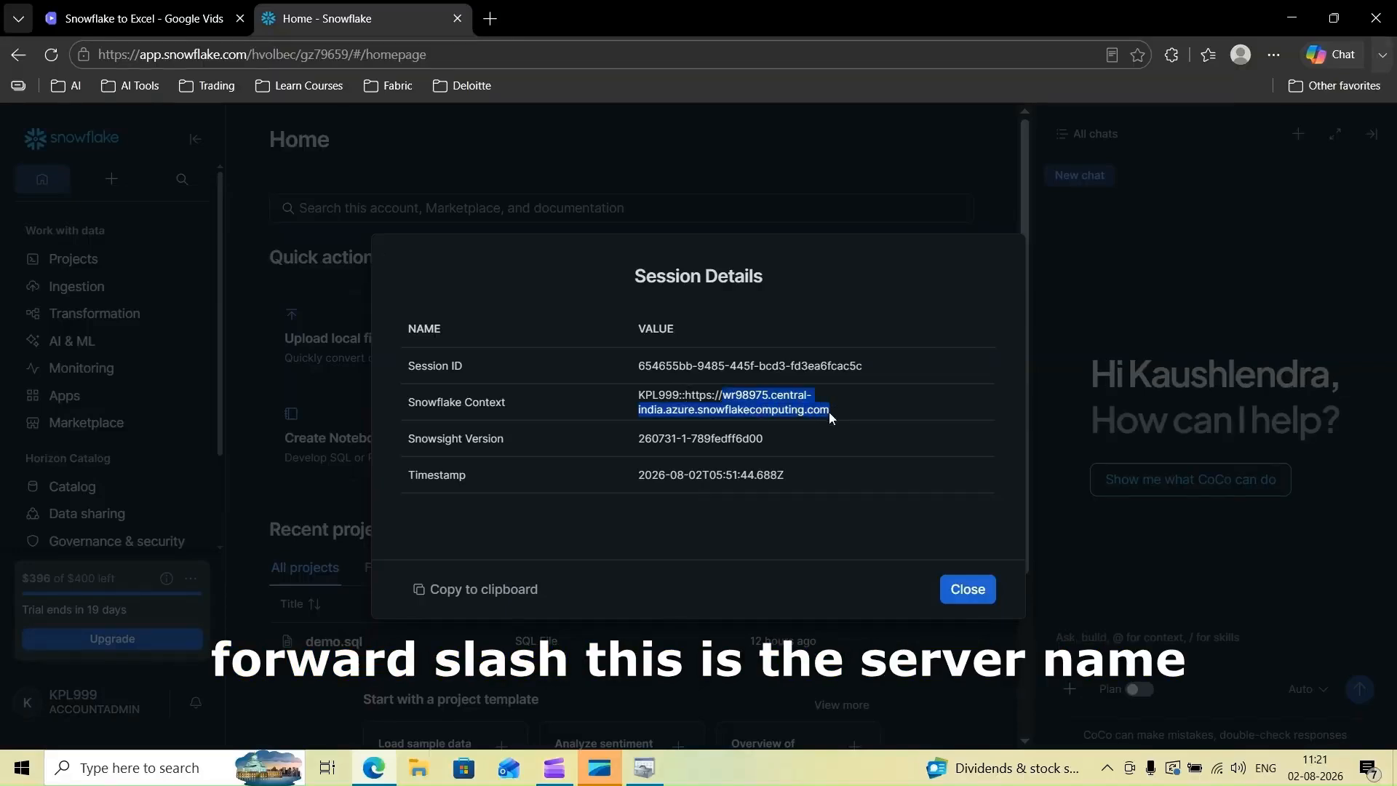
pyautogui.click(643, 768)
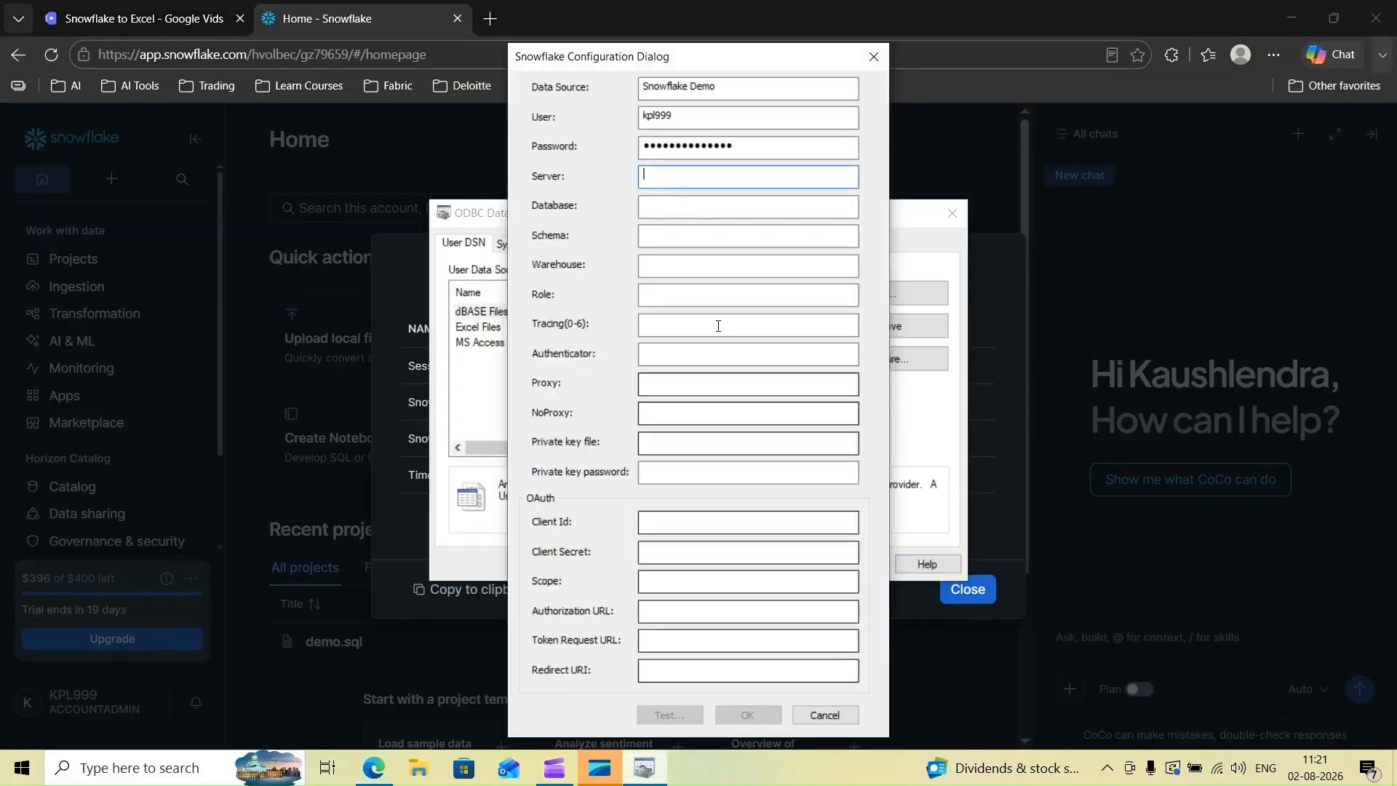
pyautogui.write('wr98975.centralindia.azure.snowflakecomputing.com')
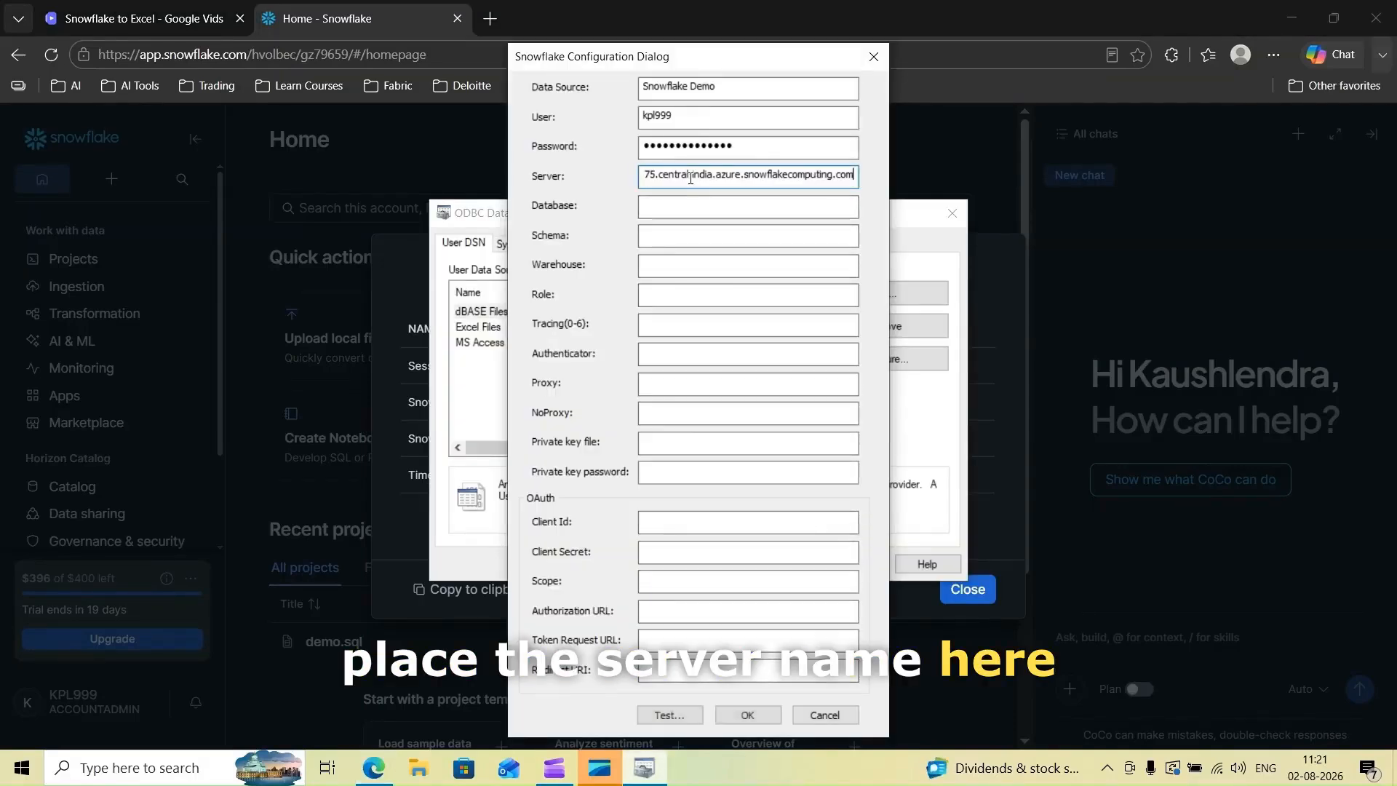
# Step: Set the data source's database to DEMO_DB, schema to DEMO_SCHEMA, warehouse to DEMO_WH and role to ACCOUNTADMIN
pyautogui.click(686, 209)
pyautogui.write('DEMO_DB')
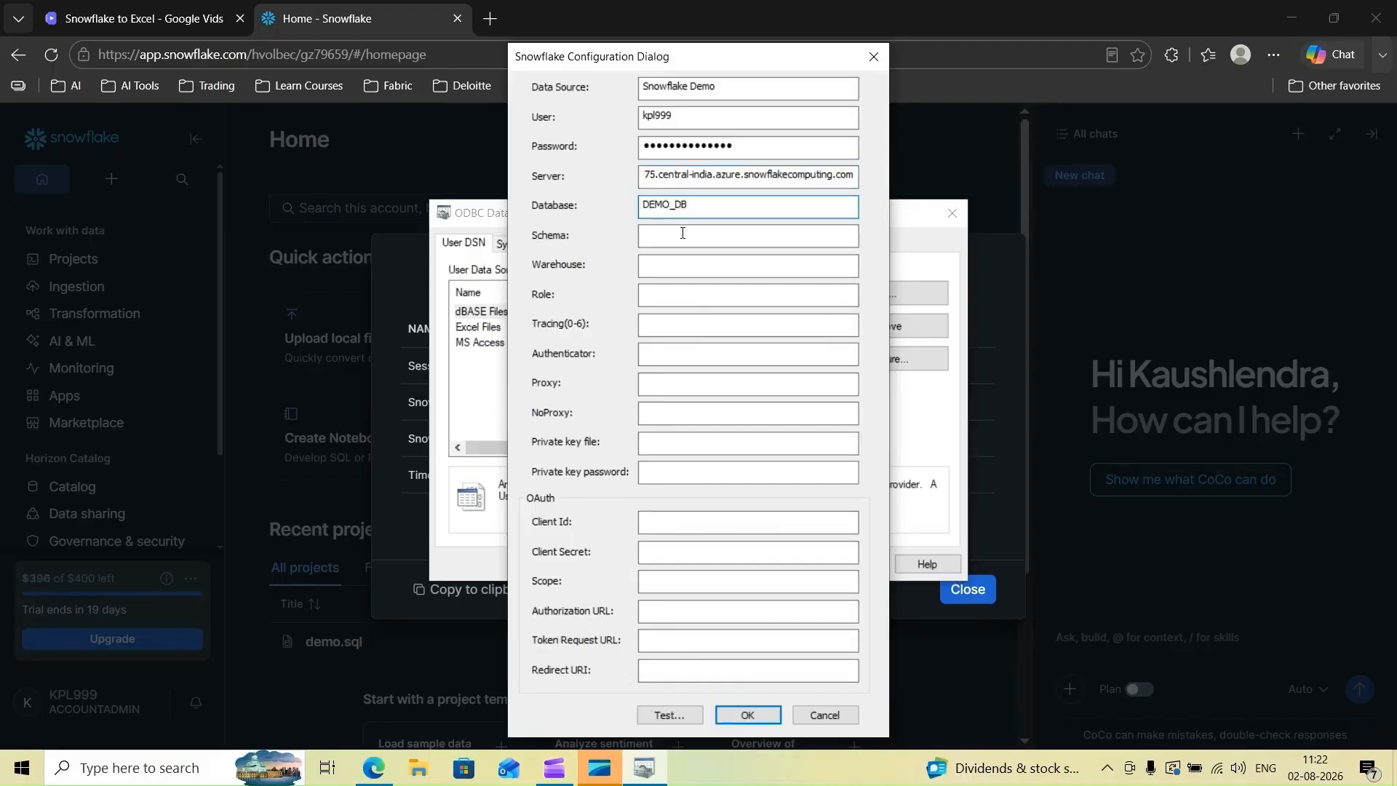
pyautogui.click(682, 233)
pyautogui.write('DEMO_SCHEM')
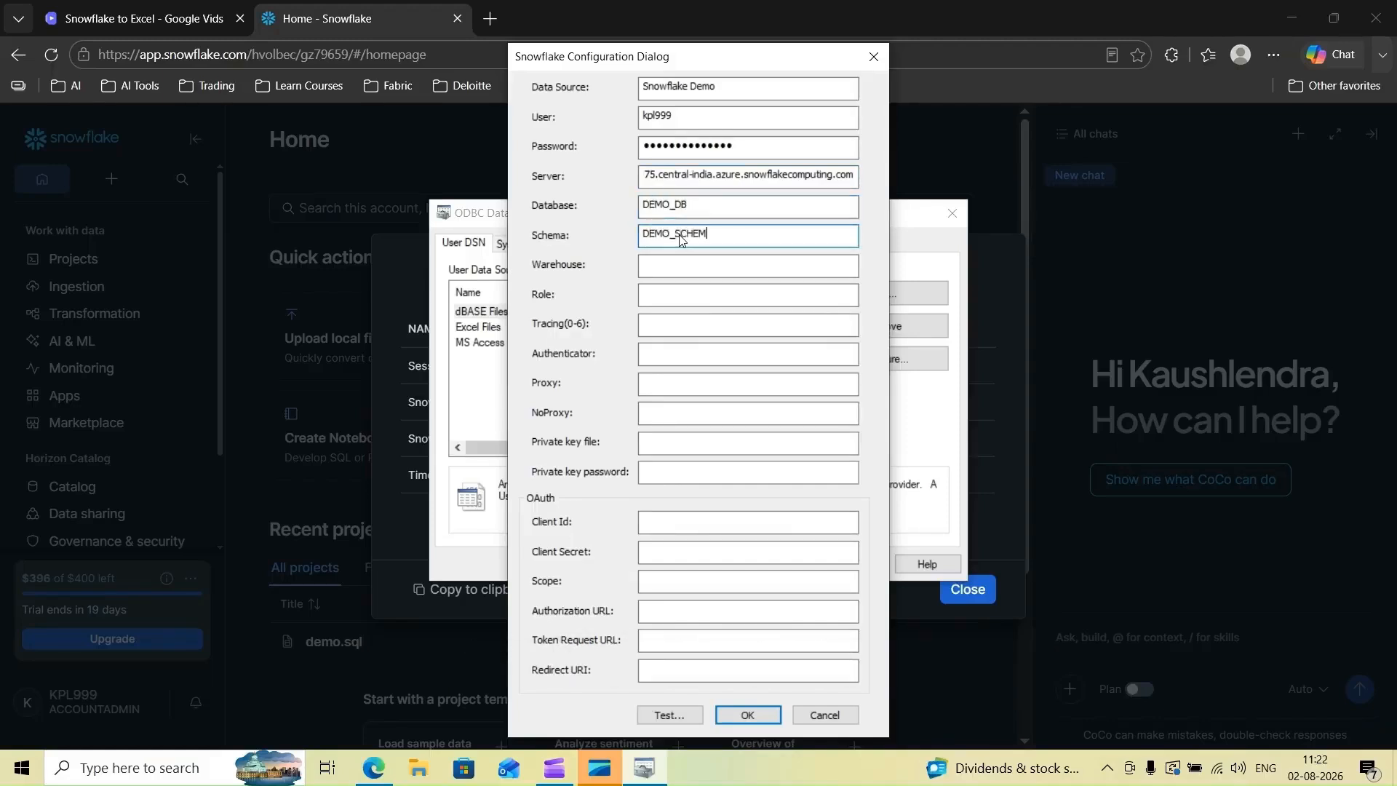
pyautogui.write('A')
pyautogui.click(691, 267)
pyautogui.write('DEMO_WH')
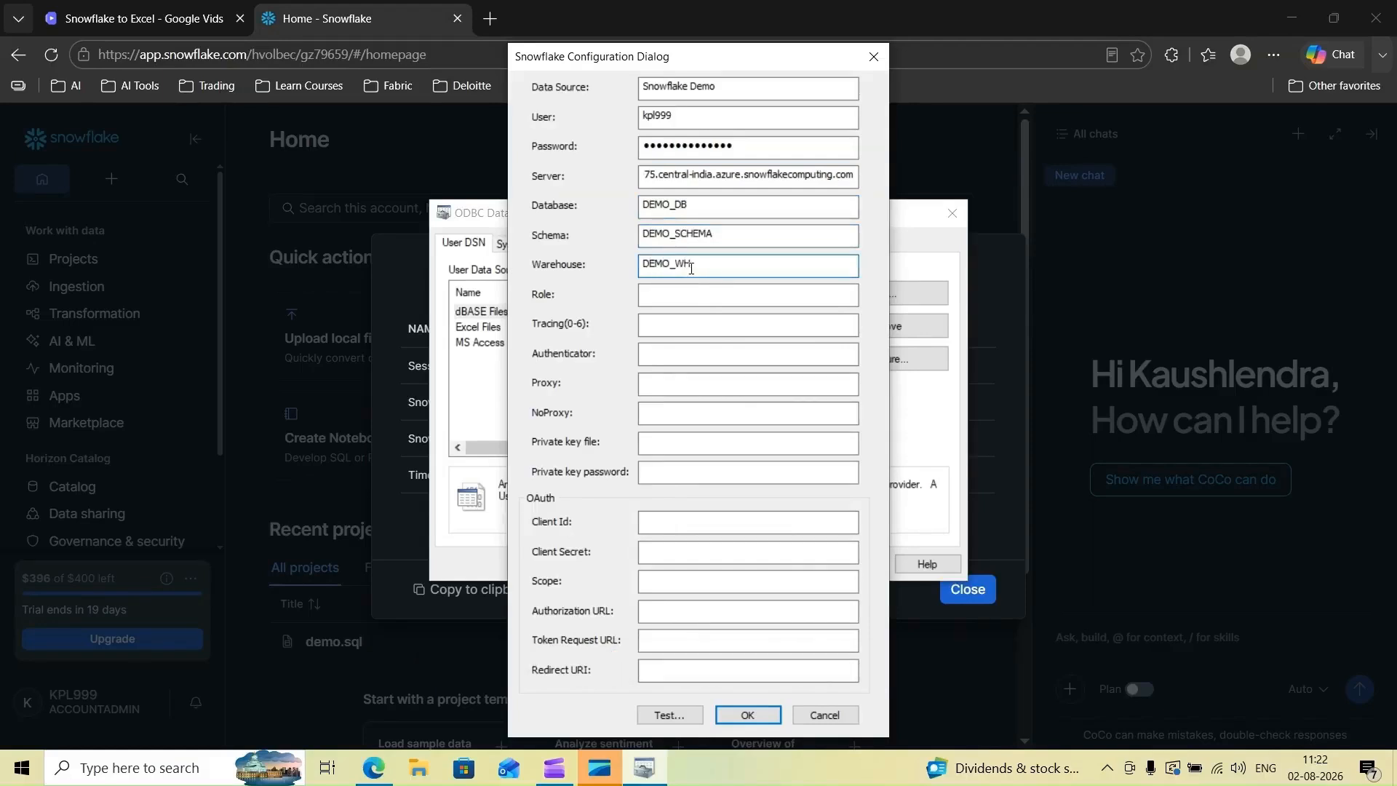
pyautogui.click(694, 294)
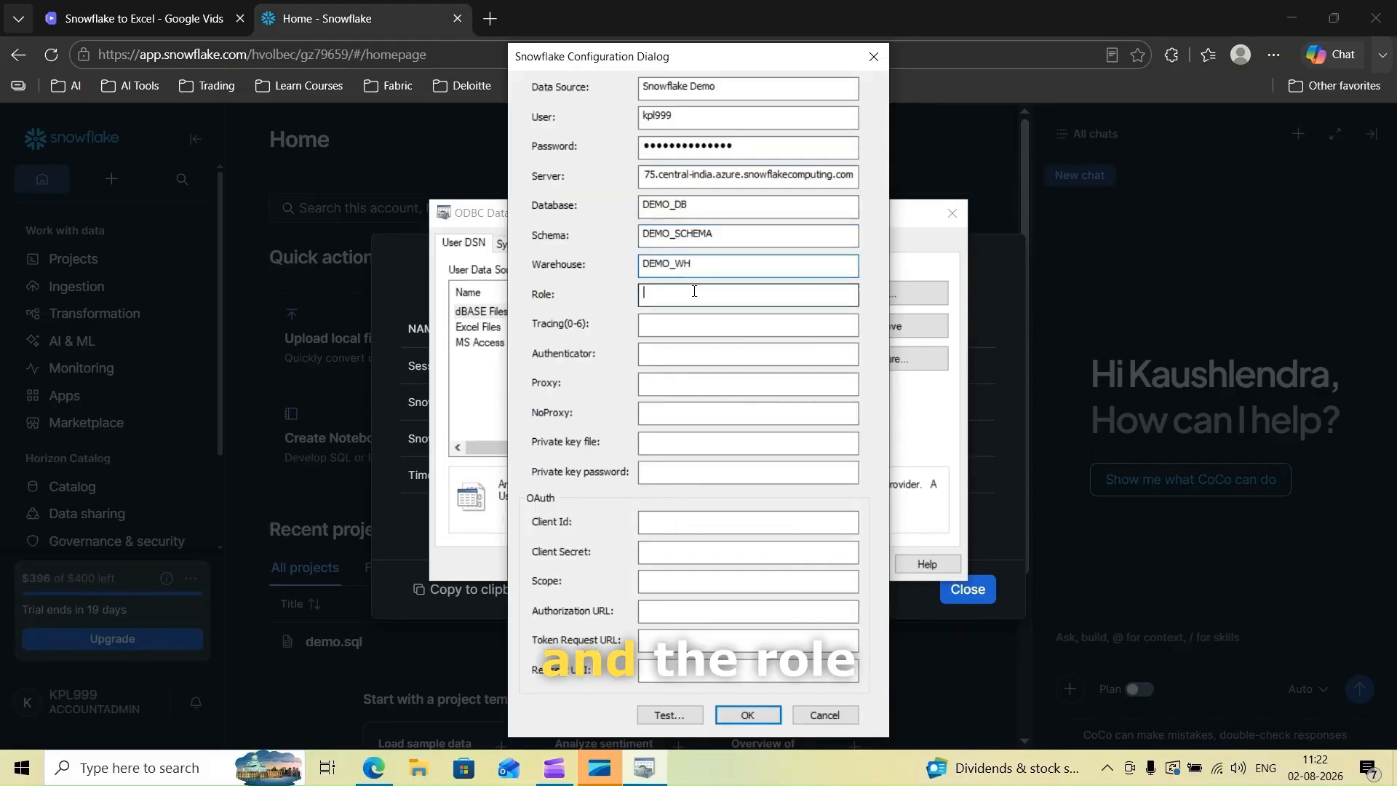
pyautogui.write('ACCOUNTADMIN')
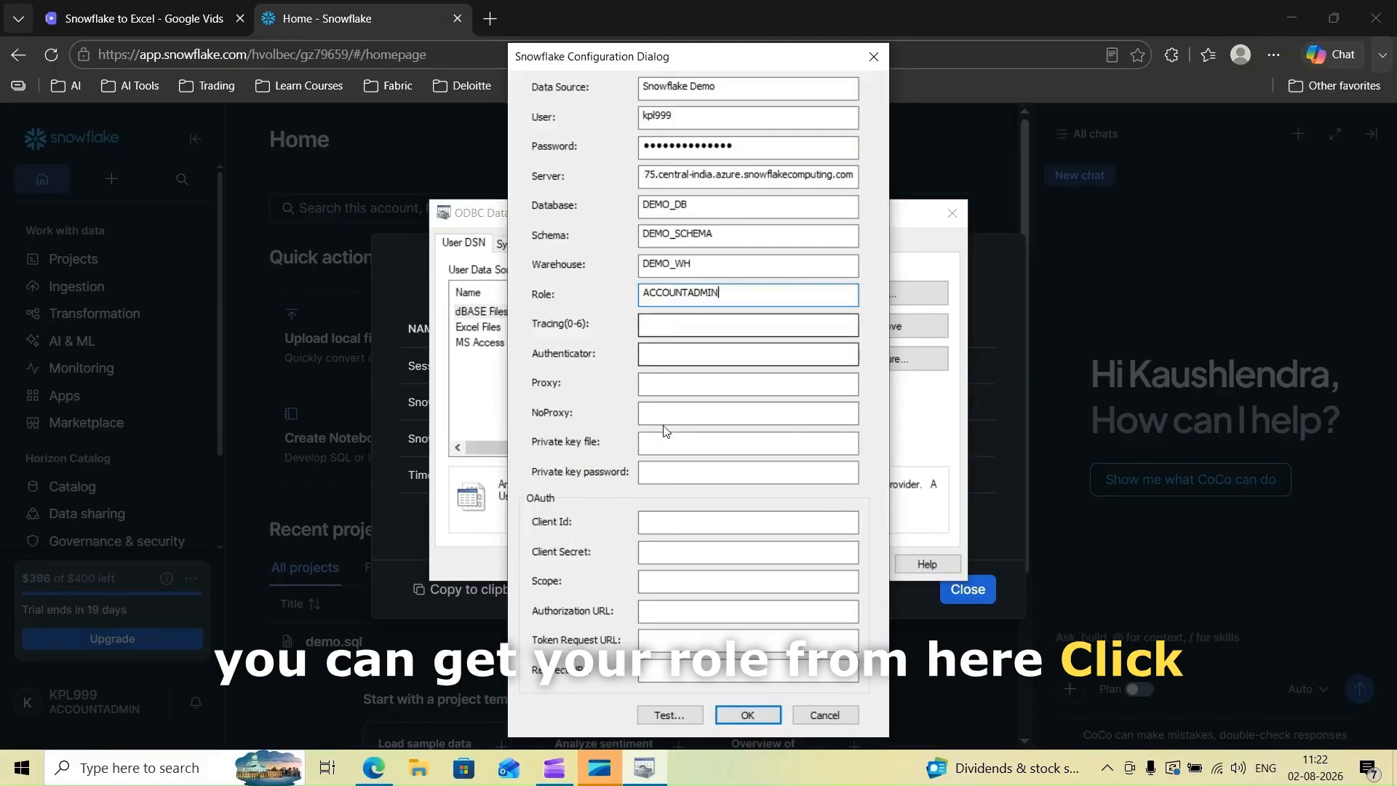
# Step: Test the Snowflake Demo connection, save the data source and close the ODBC administrator
pyautogui.click(679, 714)
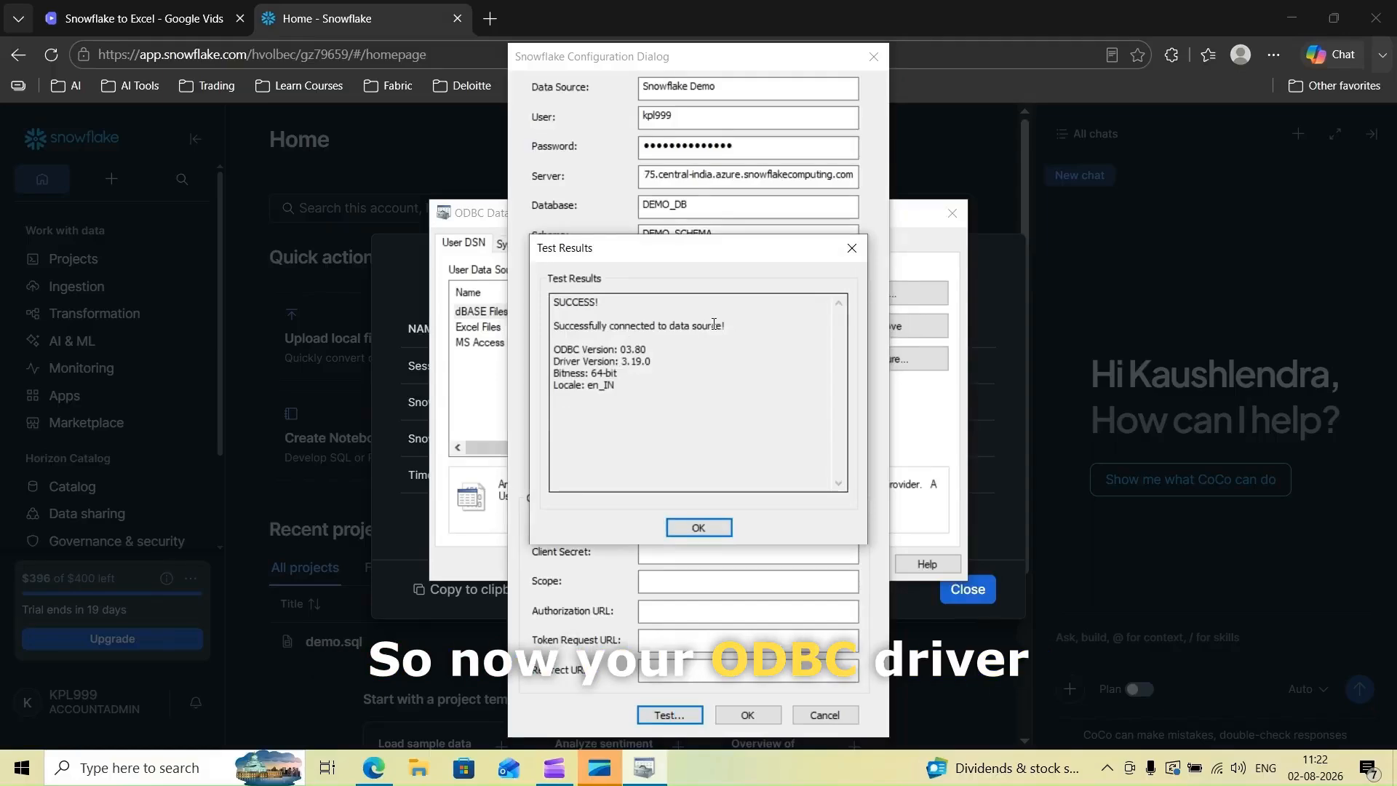
pyautogui.click(698, 527)
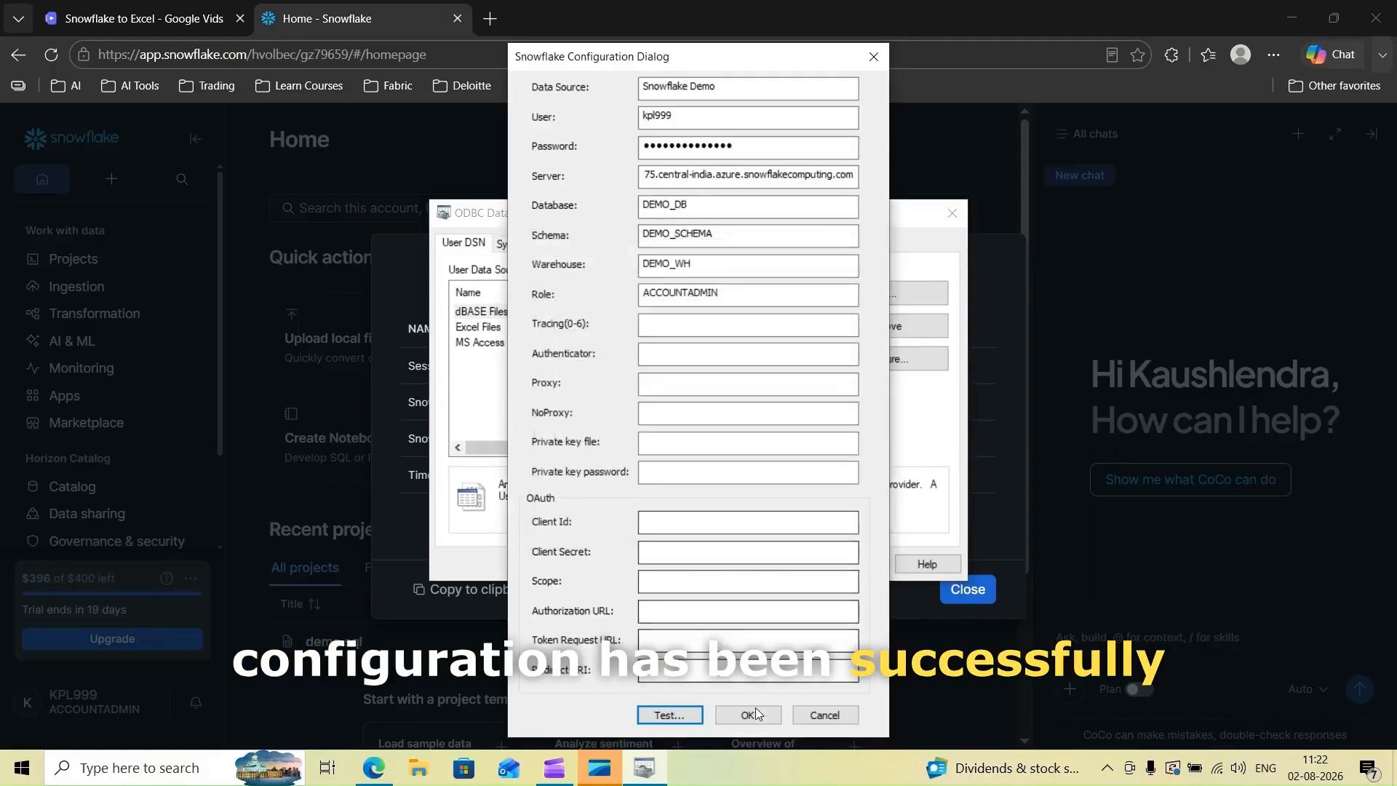
pyautogui.click(748, 715)
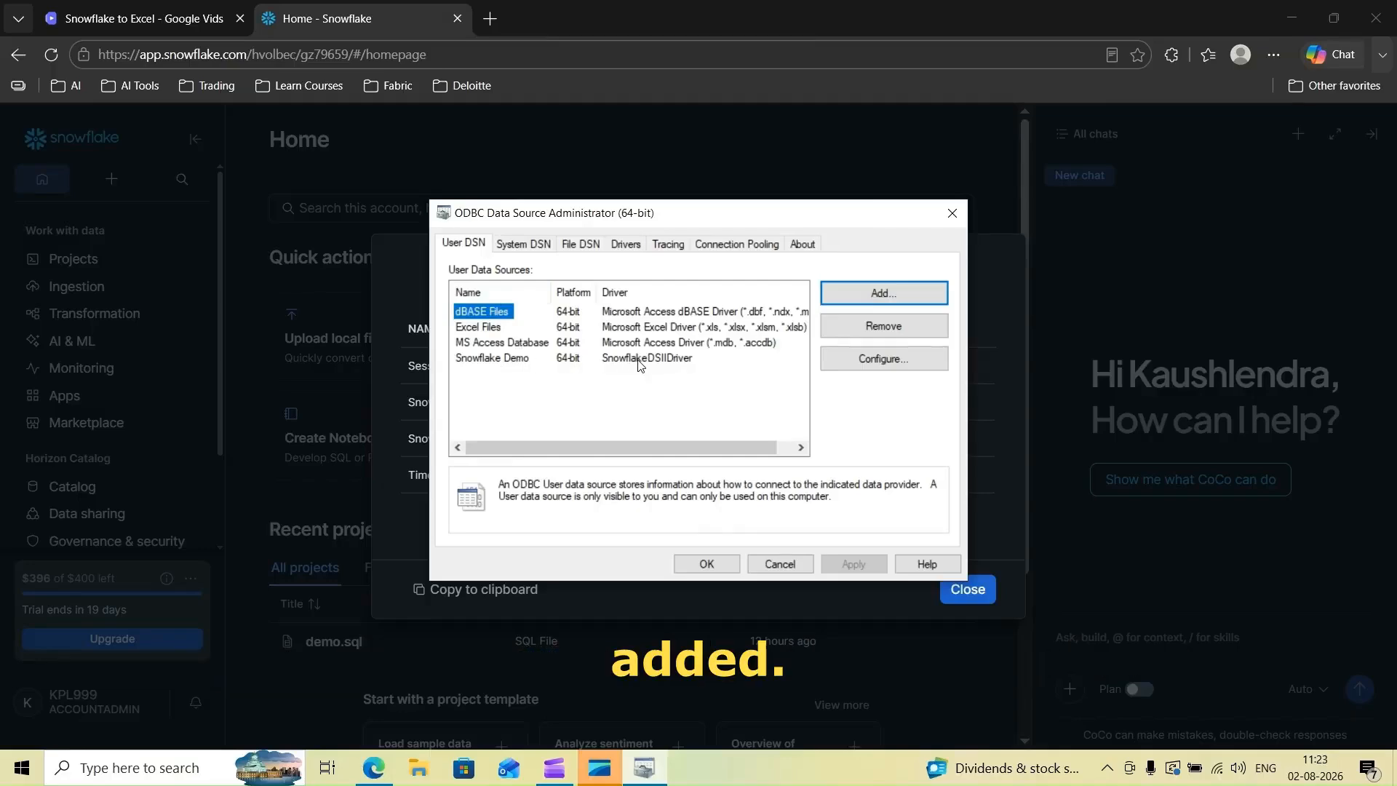
pyautogui.click(710, 564)
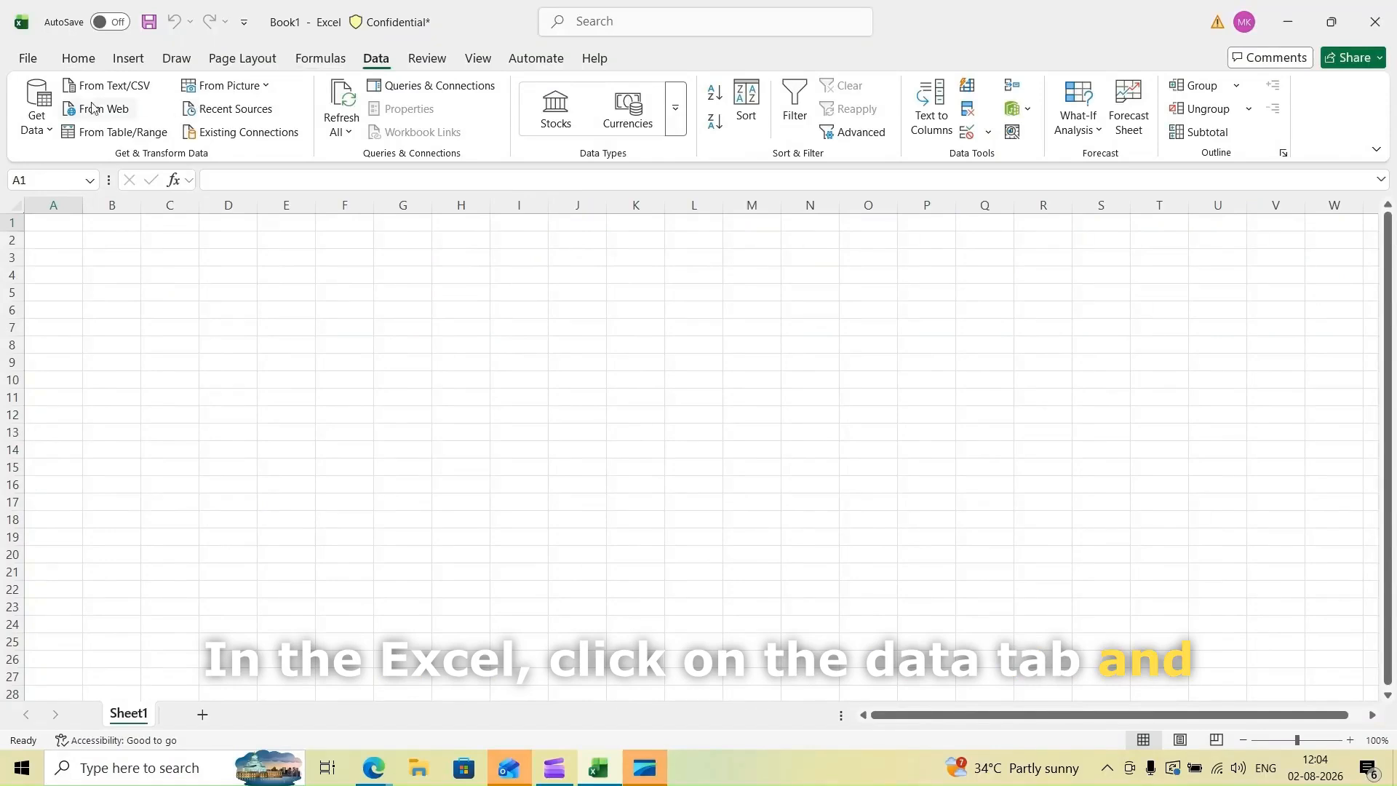
# Step: Switch to Excel and connect to the Snowflake Demo data source through Get Data from ODBC
pyautogui.click(33, 109)
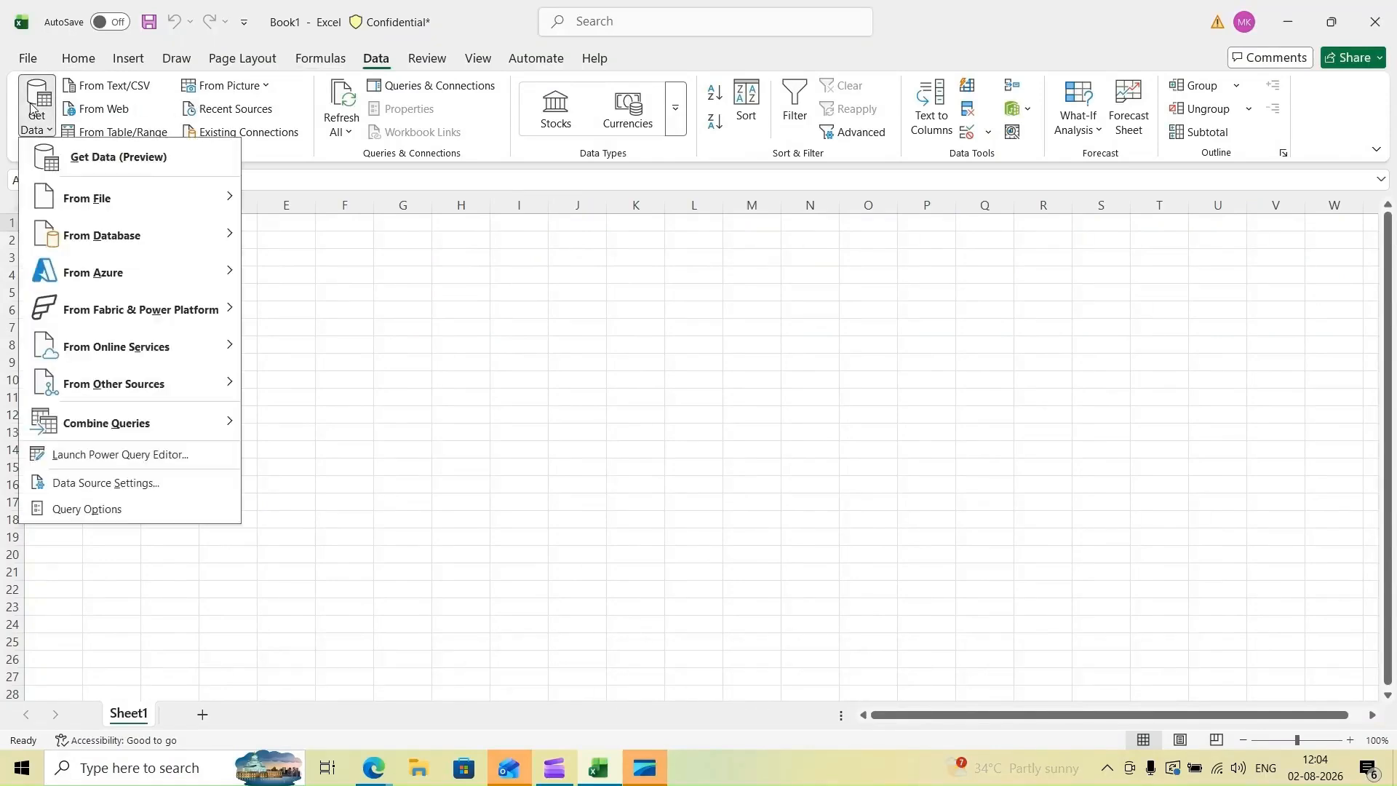
pyautogui.click(117, 392)
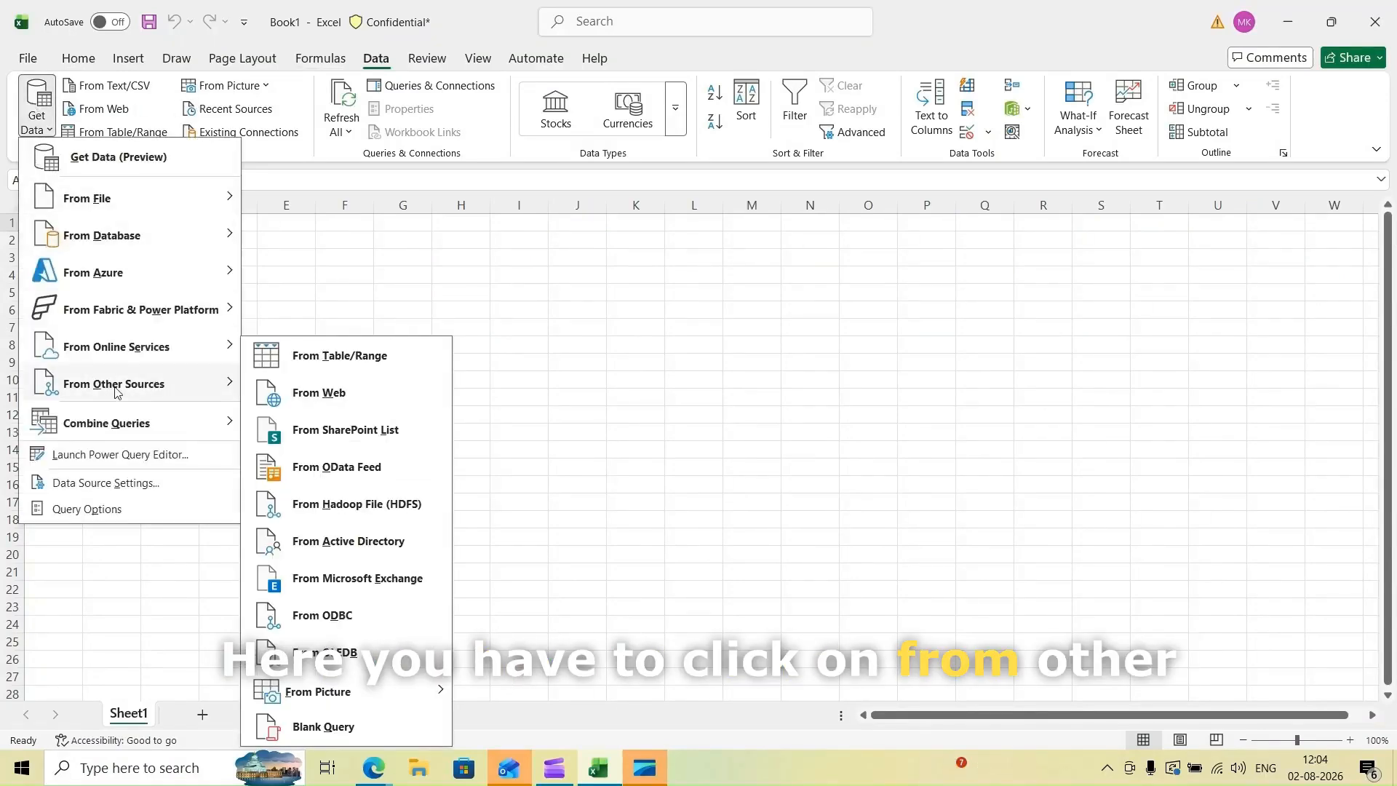
pyautogui.click(374, 618)
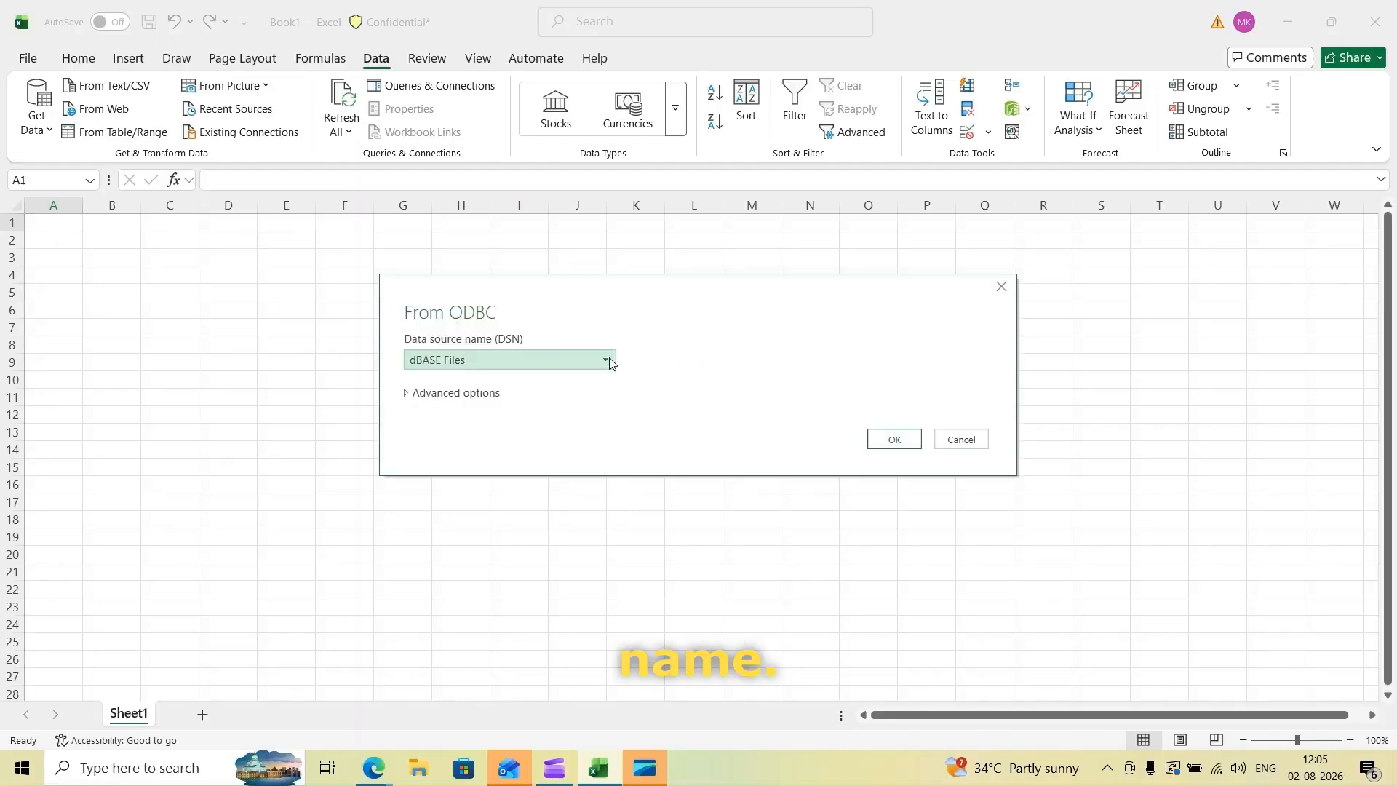
pyautogui.click(609, 362)
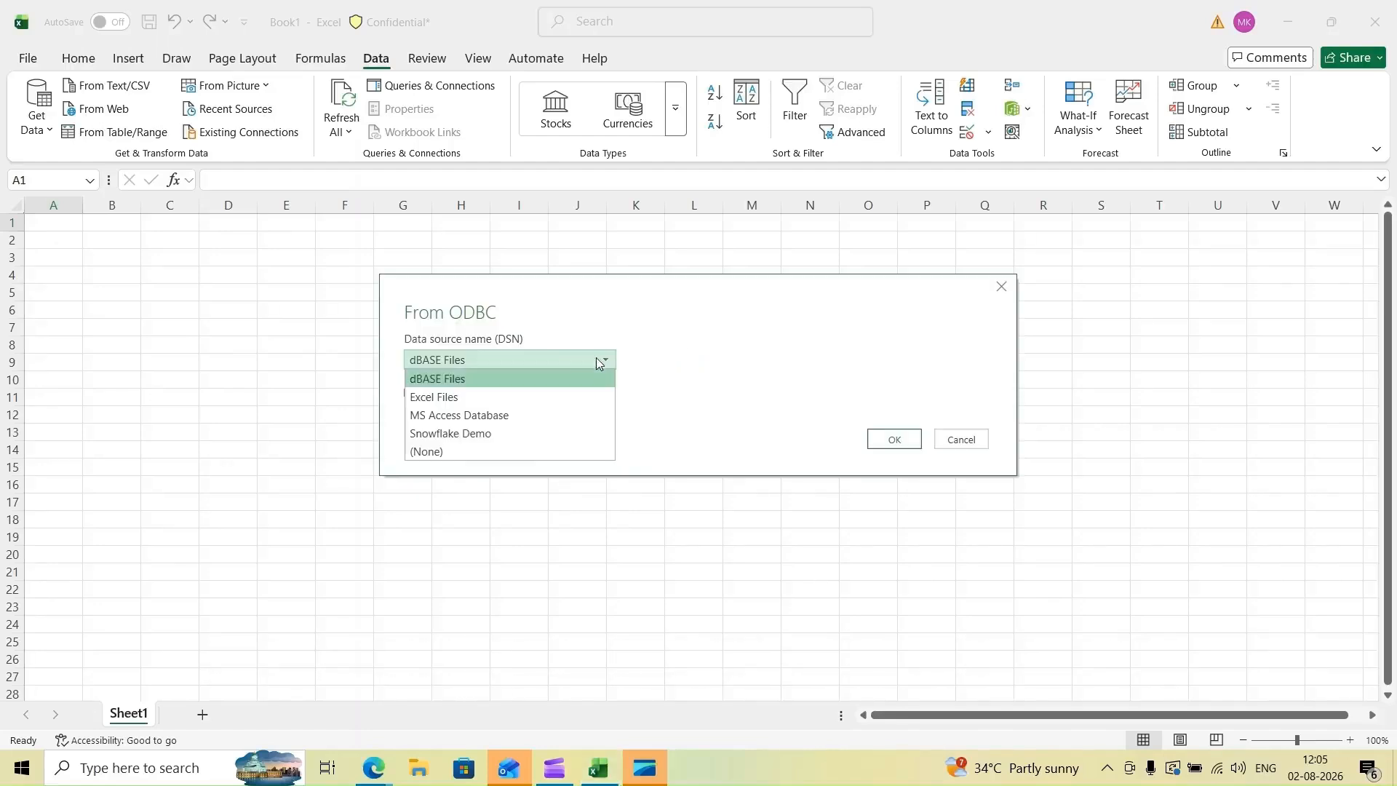
pyautogui.click(510, 433)
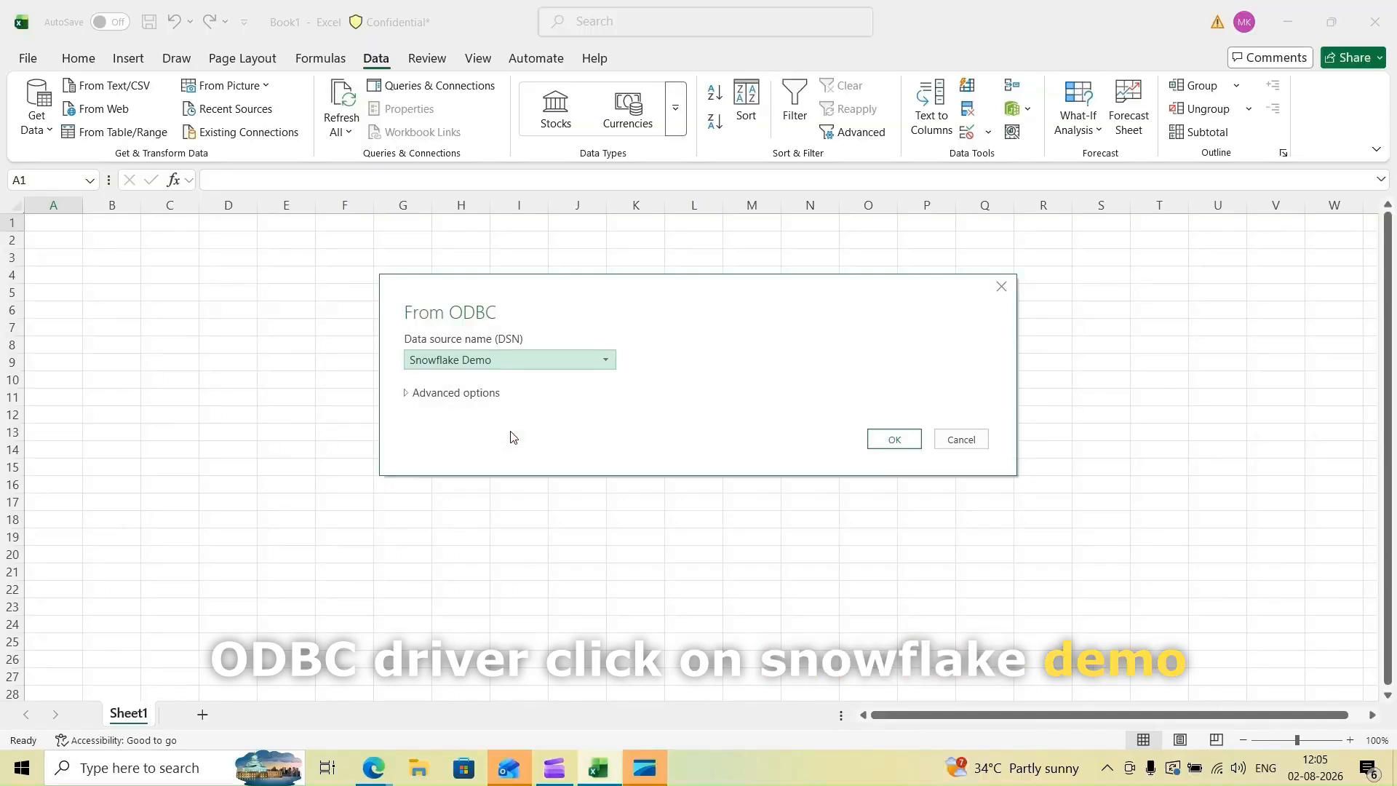
pyautogui.click(894, 440)
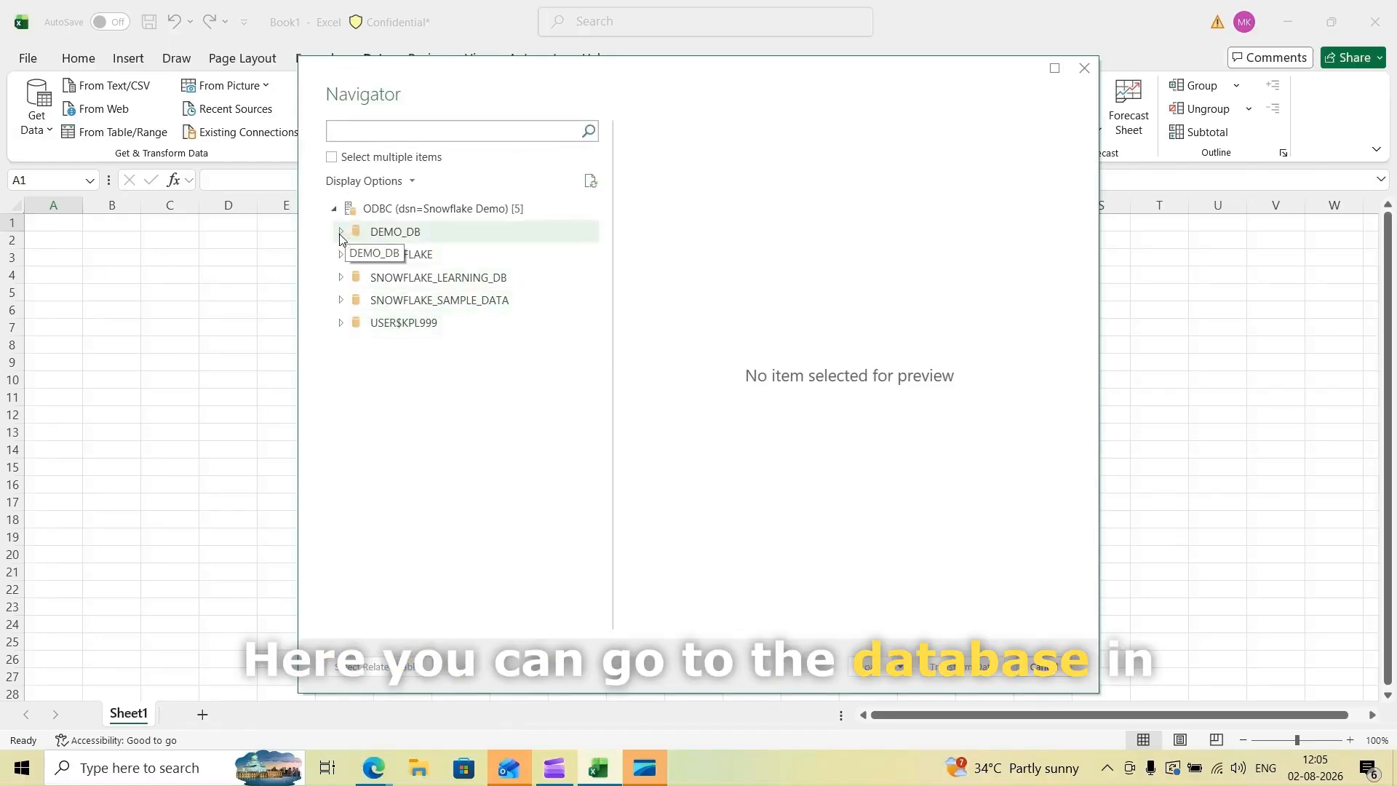
# Step: Load the SALES_DATA table from DEMO_SCHEMA in DEMO_DB into the workbook
pyautogui.click(341, 239)
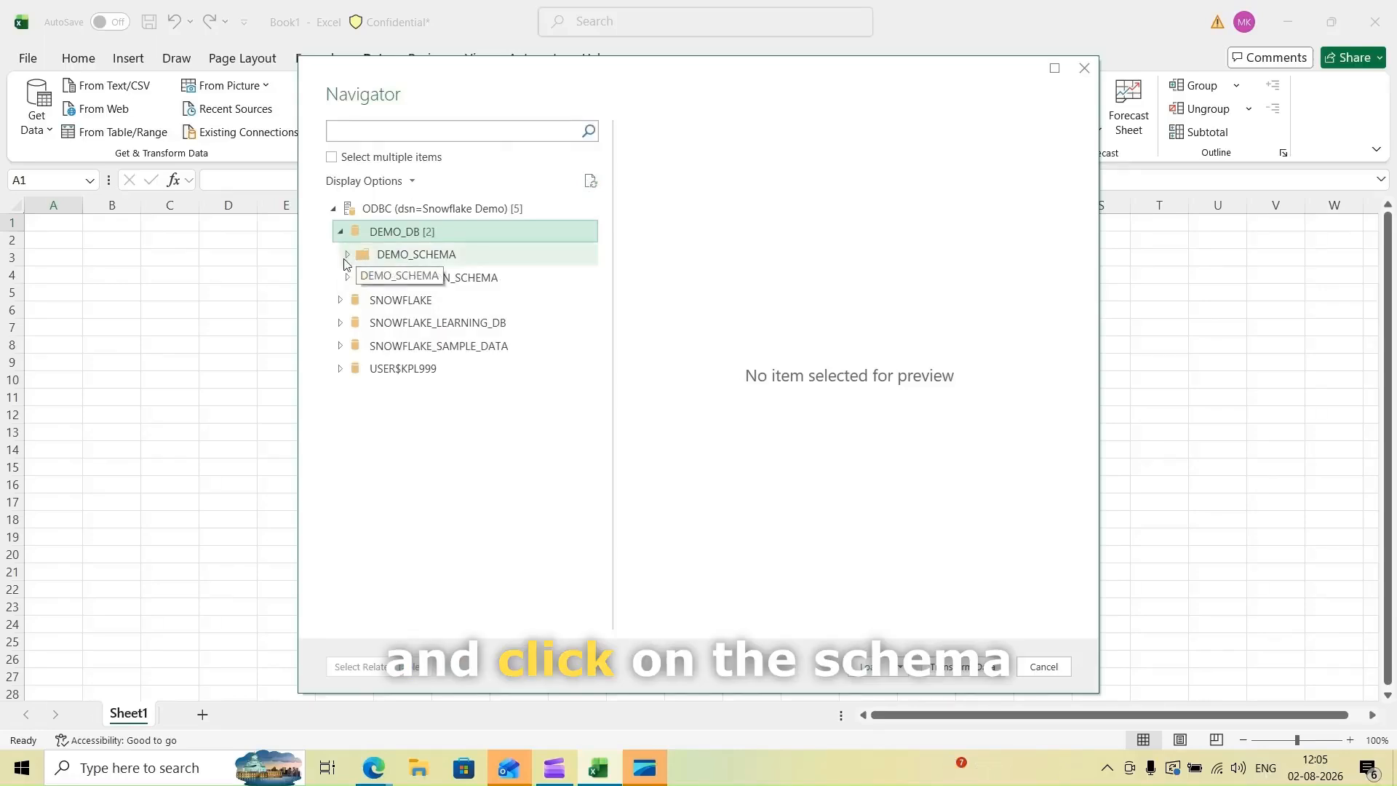
pyautogui.click(347, 261)
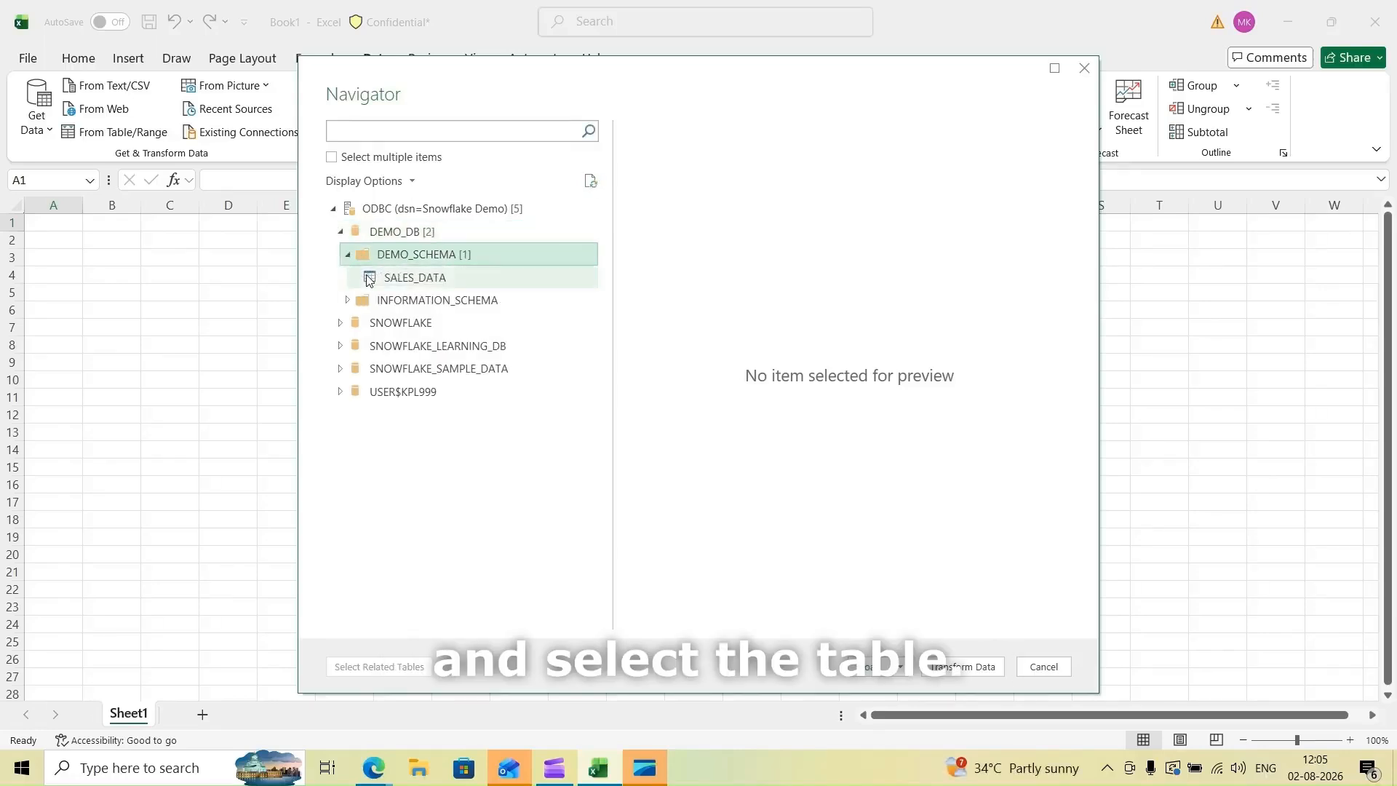
pyautogui.click(376, 281)
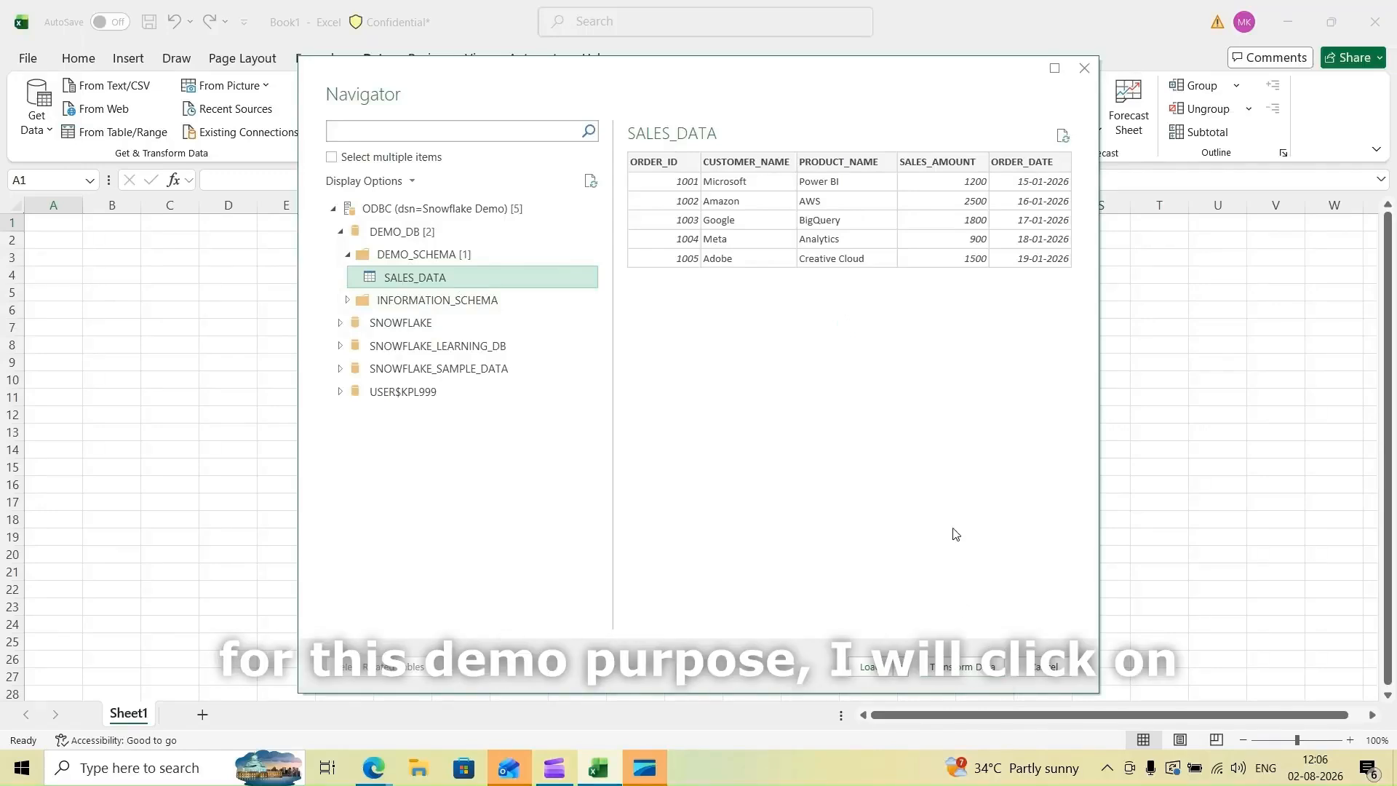
pyautogui.click(876, 668)
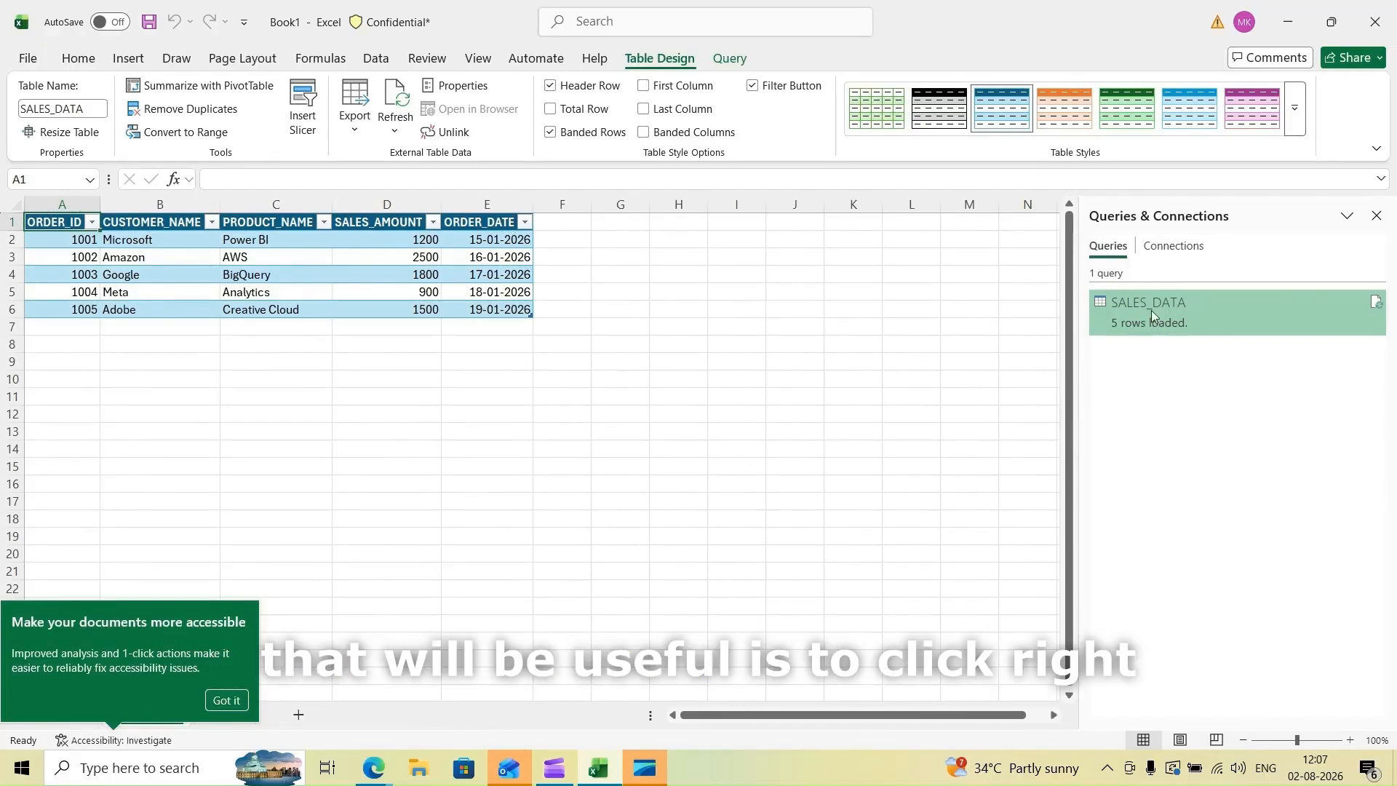
# Step: Set the SALES_DATA query to refresh when opening the file, remove external data before saving and enable Fast Data Load
pyautogui.moveTo(1152, 312)
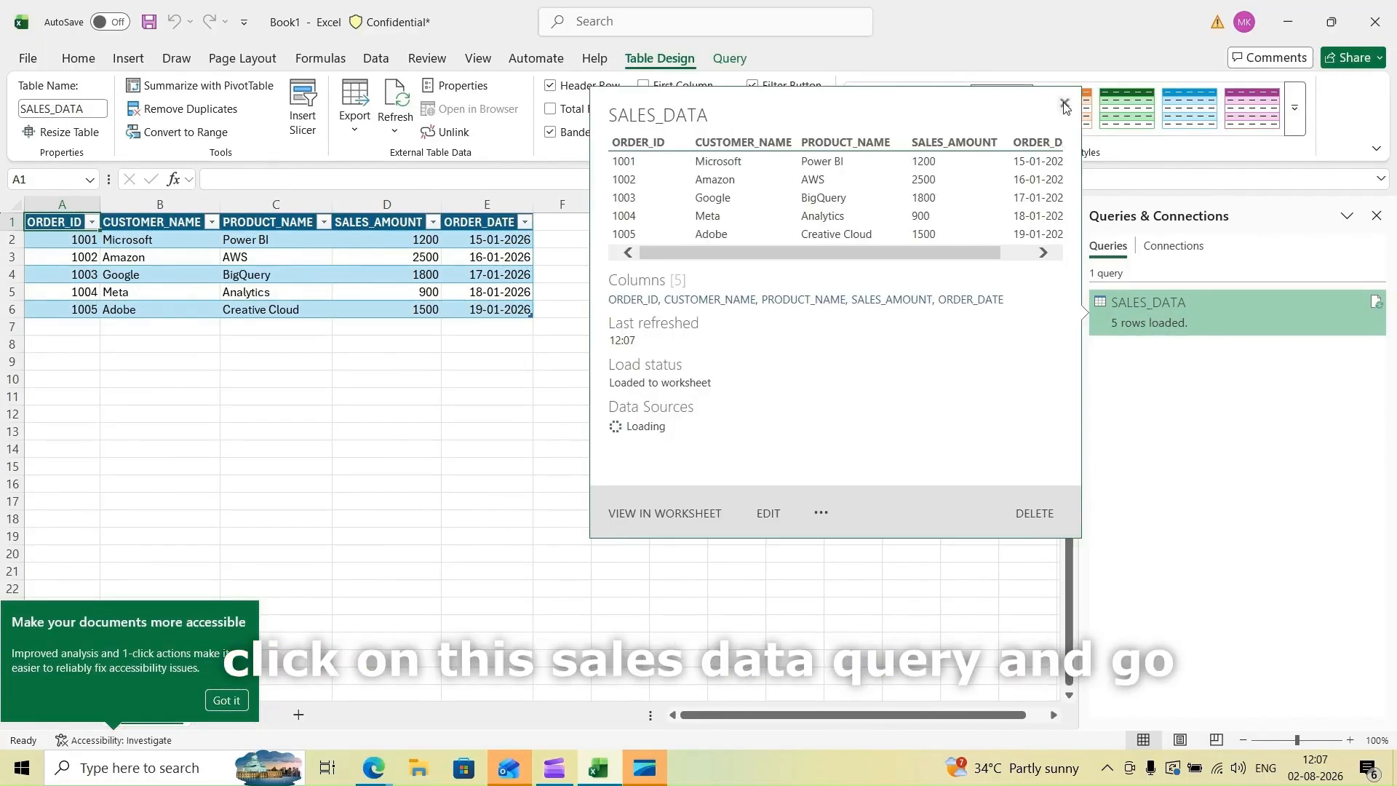
pyautogui.click(1155, 313)
pyautogui.rightClick(1156, 312)
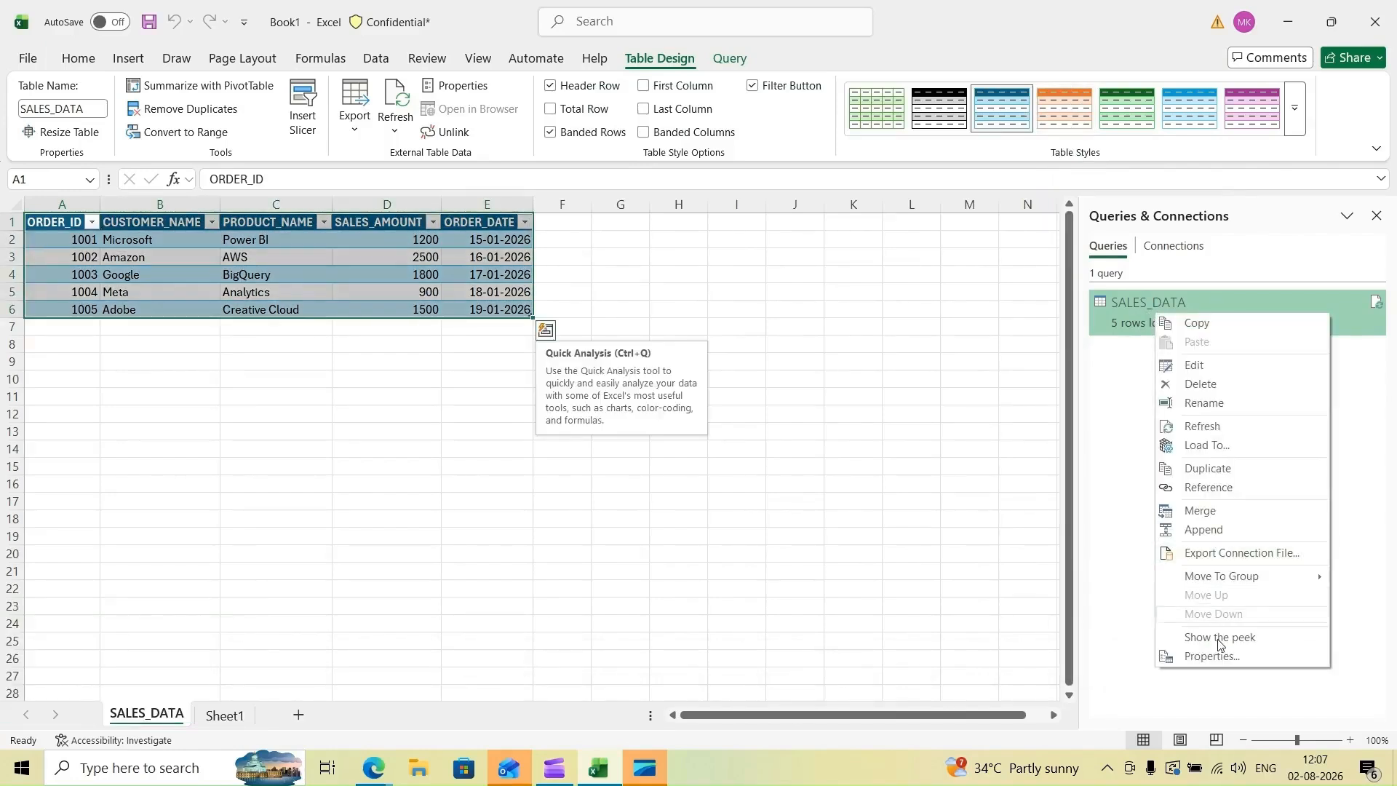
pyautogui.click(1224, 658)
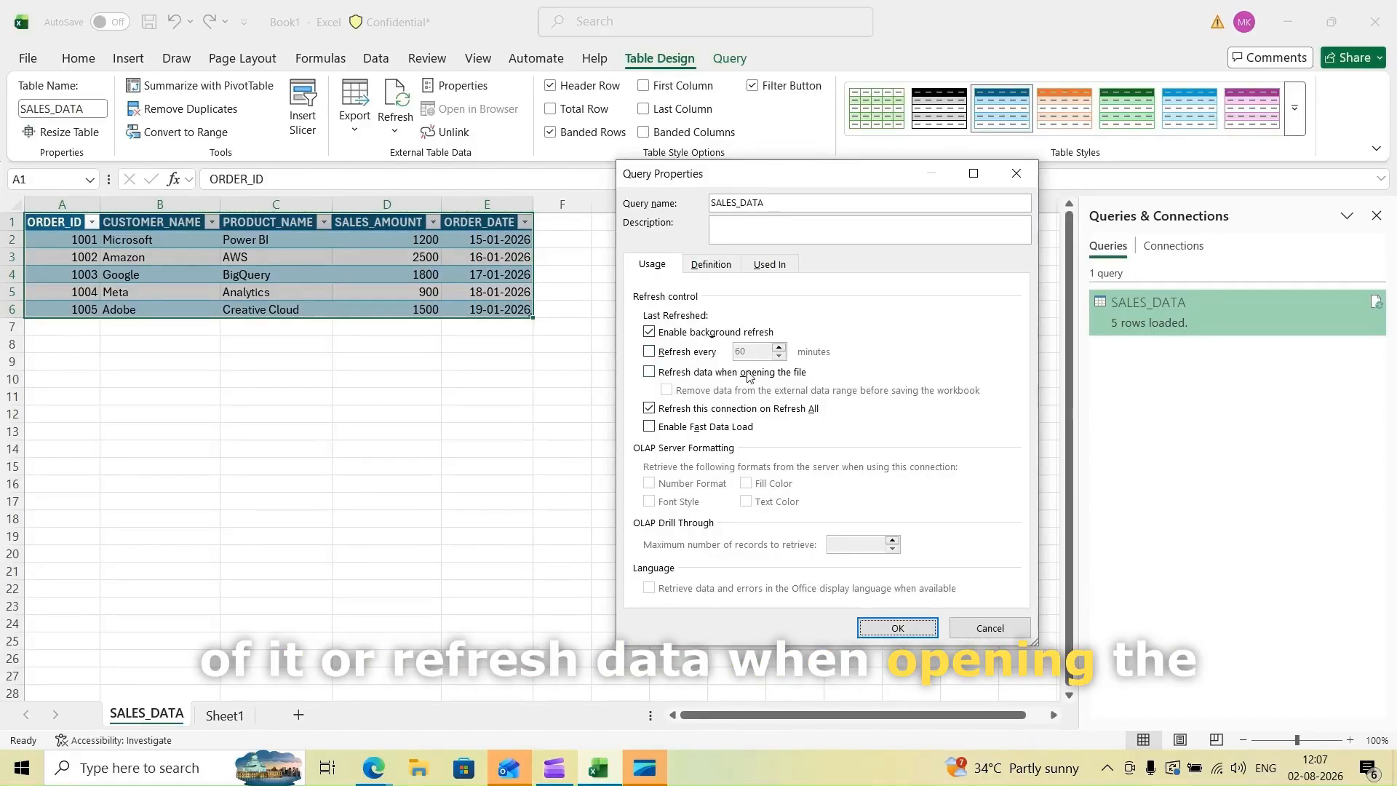
pyautogui.click(649, 373)
pyautogui.click(666, 392)
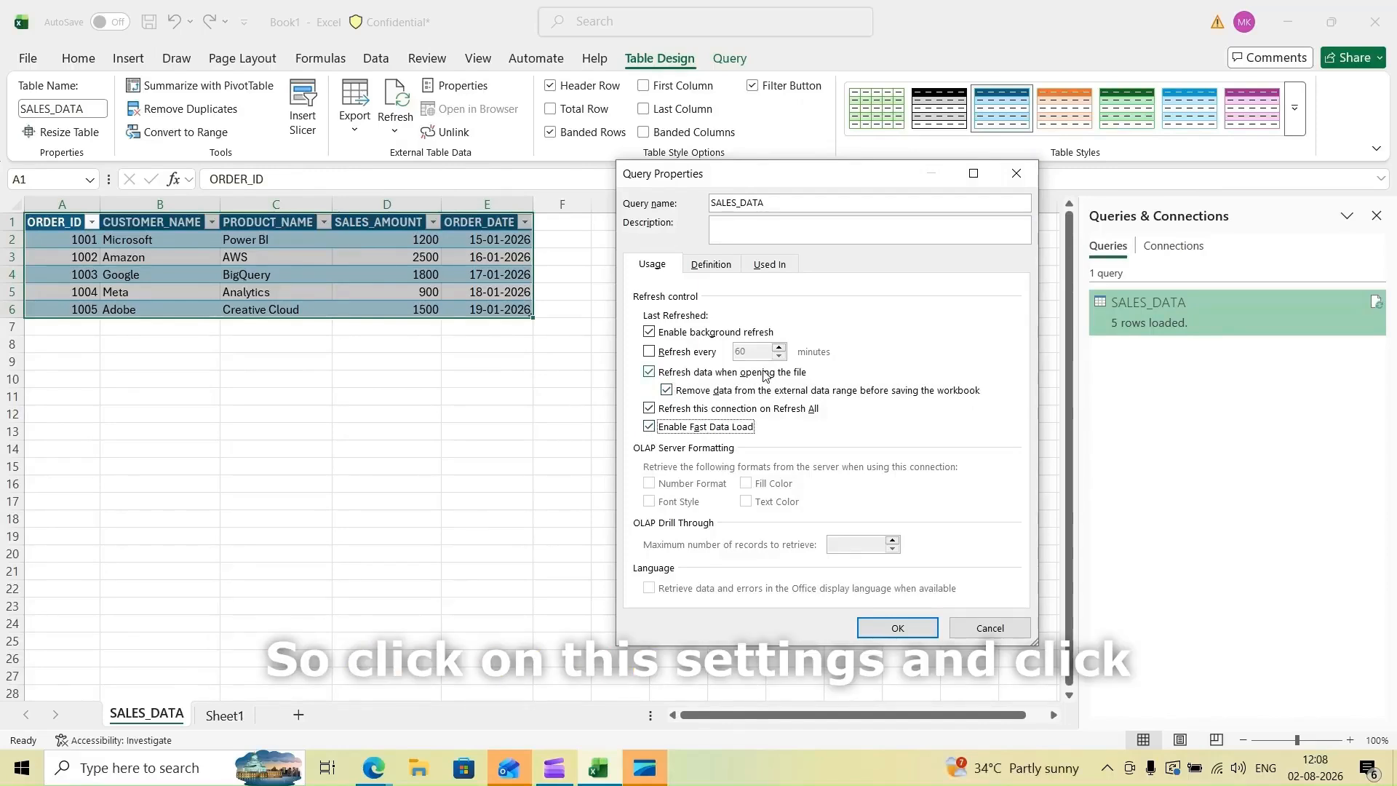
pyautogui.click(897, 628)
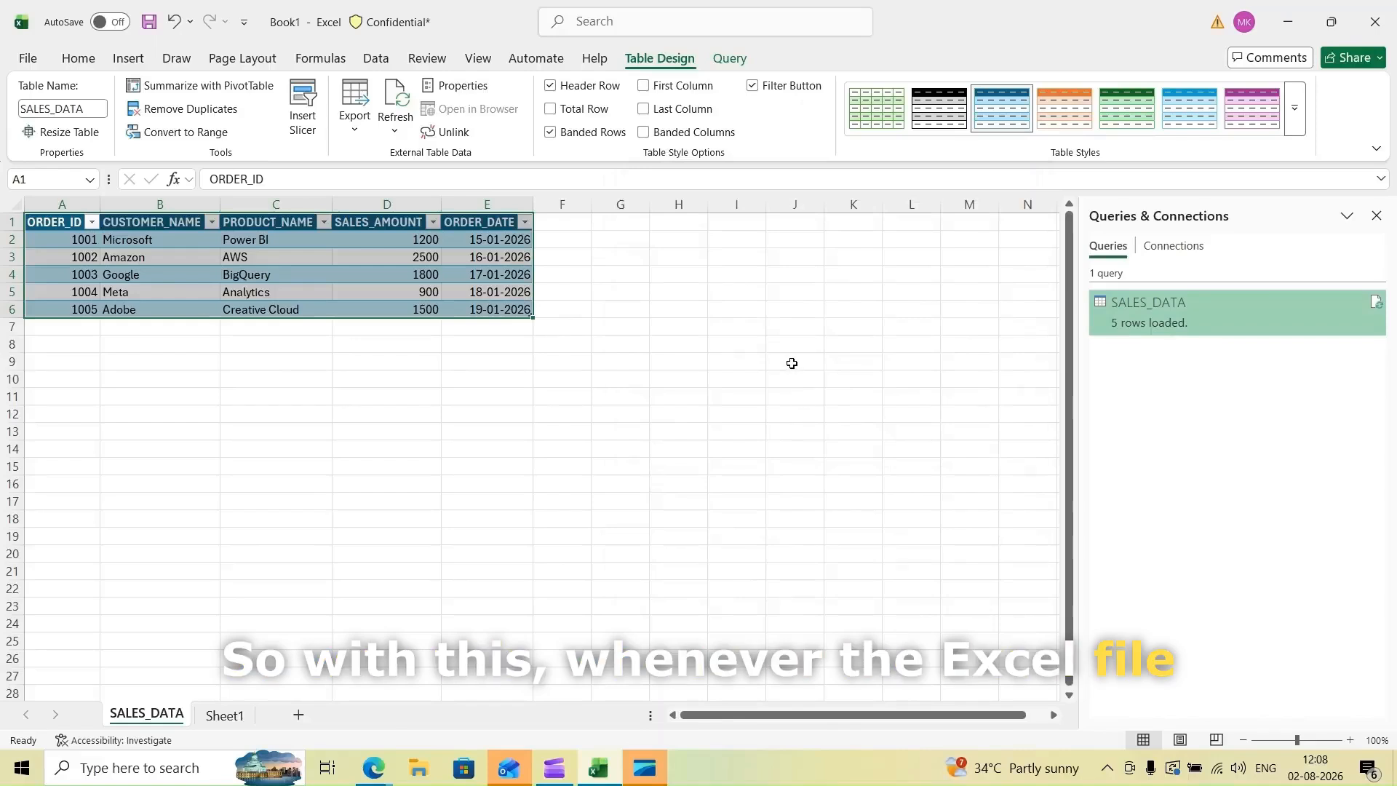